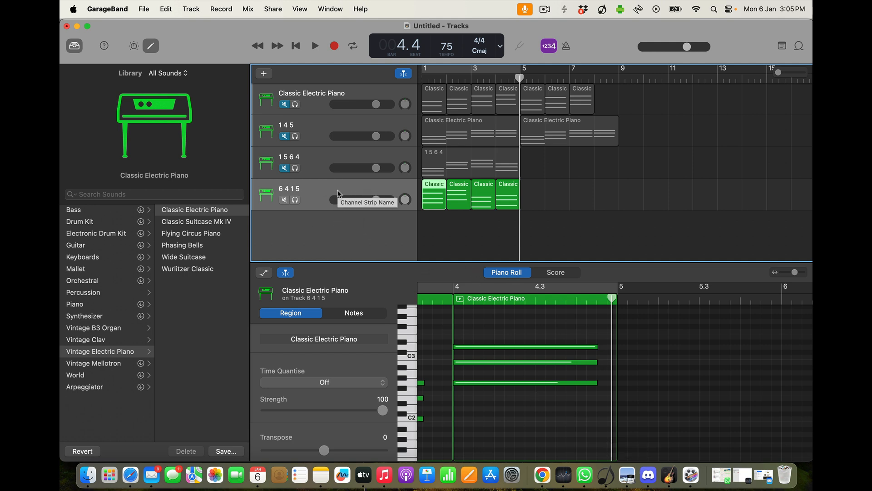
Delete the Classic Electric Piano, 1 4 5 and 1 5 6 4 tracks, keeping only the 6 4 1 5 track
left_click(329, 162)
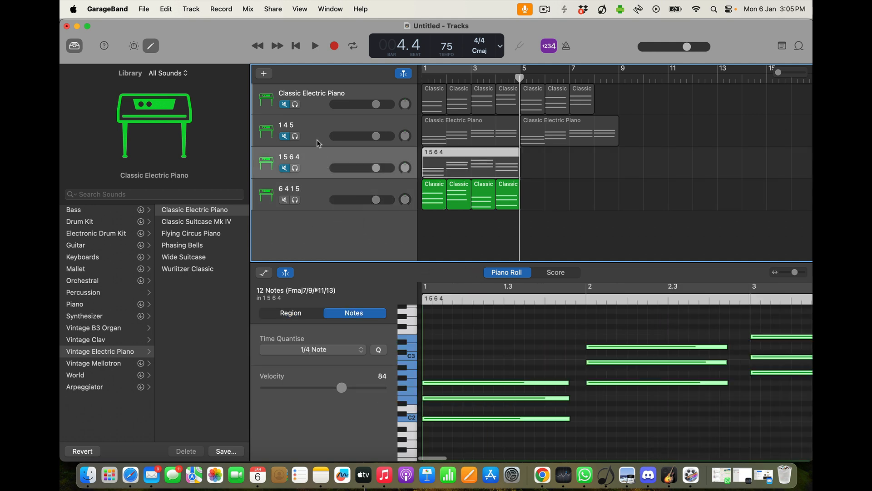
left_click(341, 94)
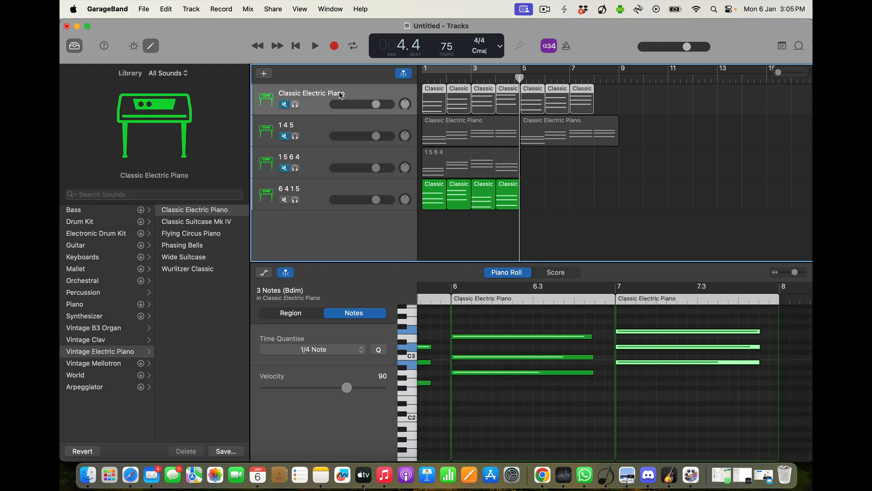
key("BackSpace")
key("super+BackSpace")
key("BackSpace")
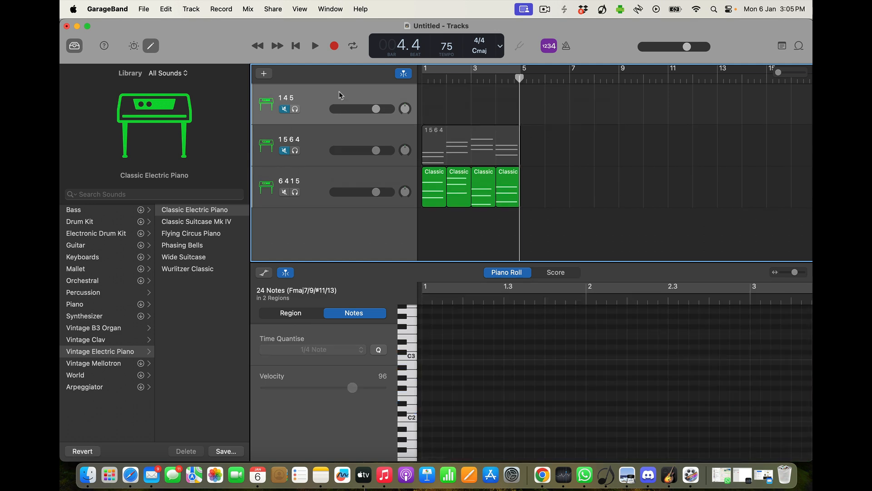
key("super+BackSpace")
key("BackSpace")
key("super+BackSpace")
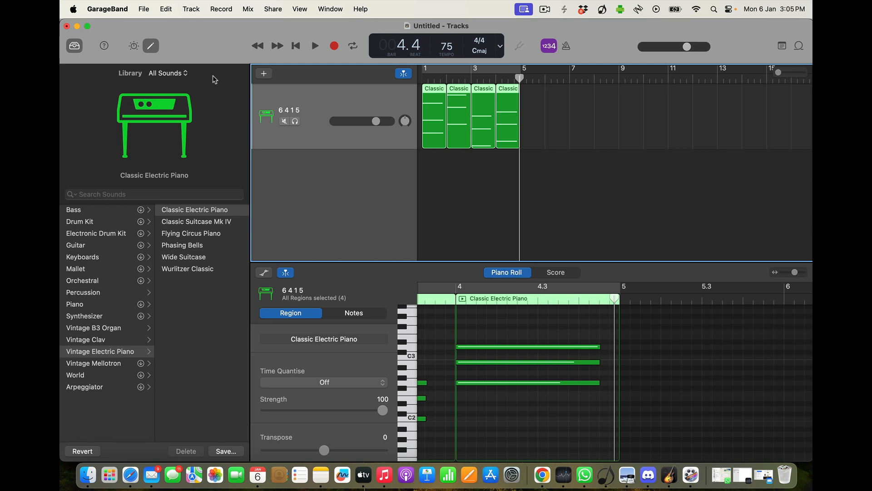
Add a new MIDI software instrument track and assign it the Fingerstyle Bass sound
left_click(192, 11)
left_click(209, 28)
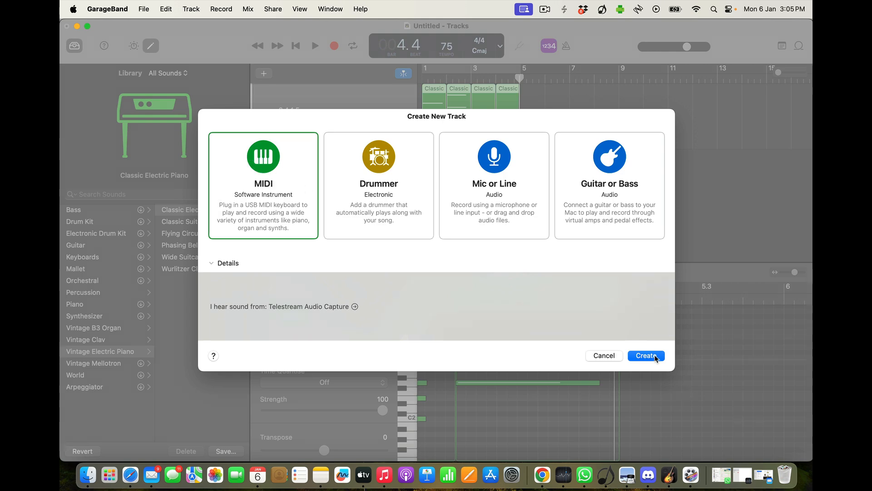
left_click(646, 355)
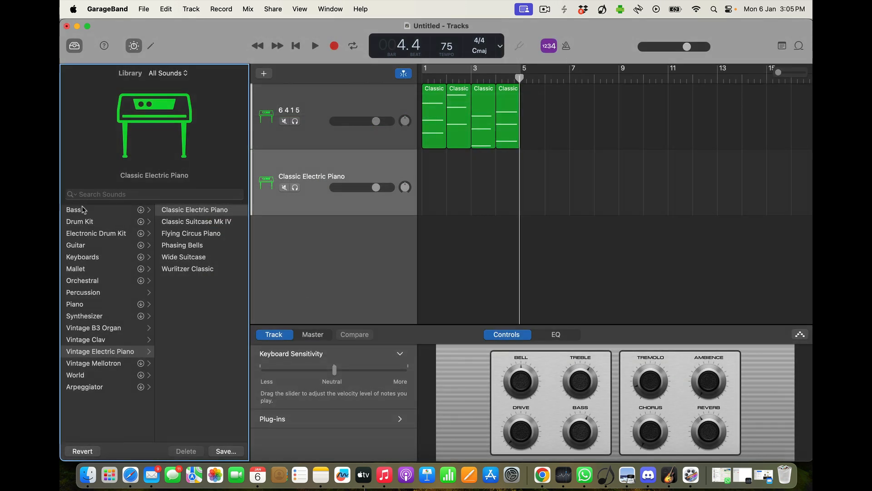
left_click(78, 210)
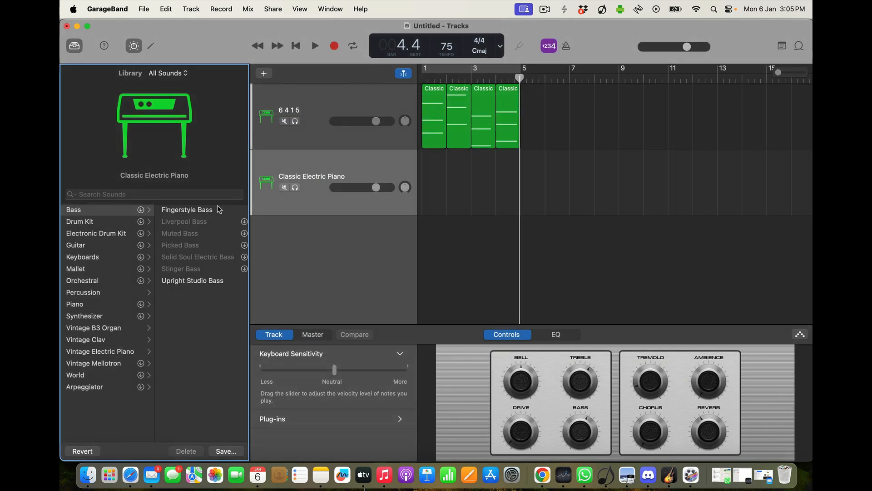
left_click(189, 210)
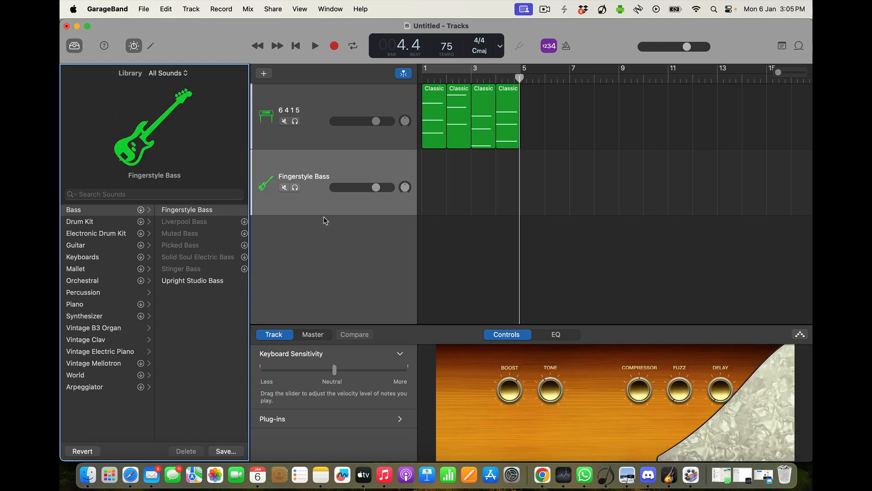
Join the four regions on the 6 4 1 5 track into one and copy it to the Fingerstyle Bass track at bar 1
left_click_drag(574, 117, 437, 120)
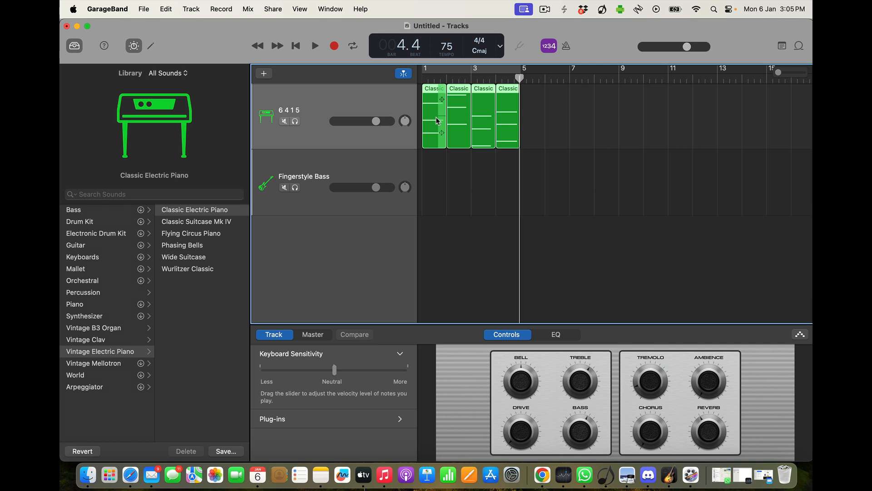
key("super+j")
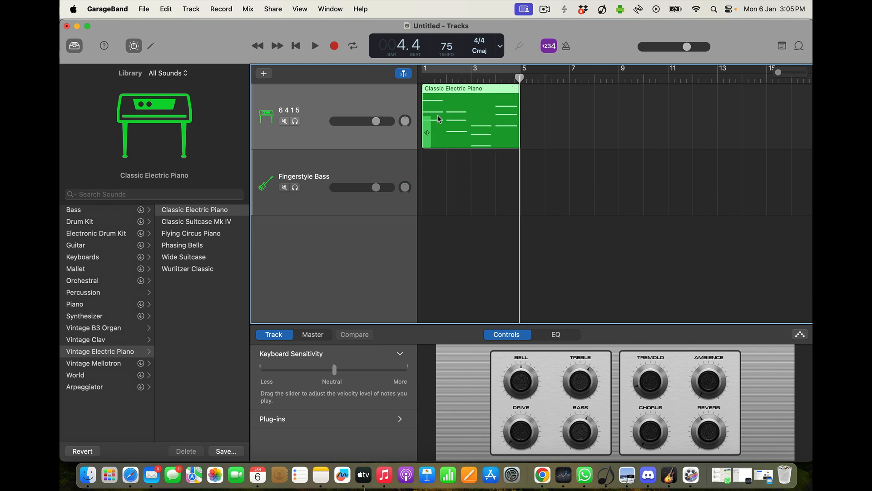
left_click(370, 171)
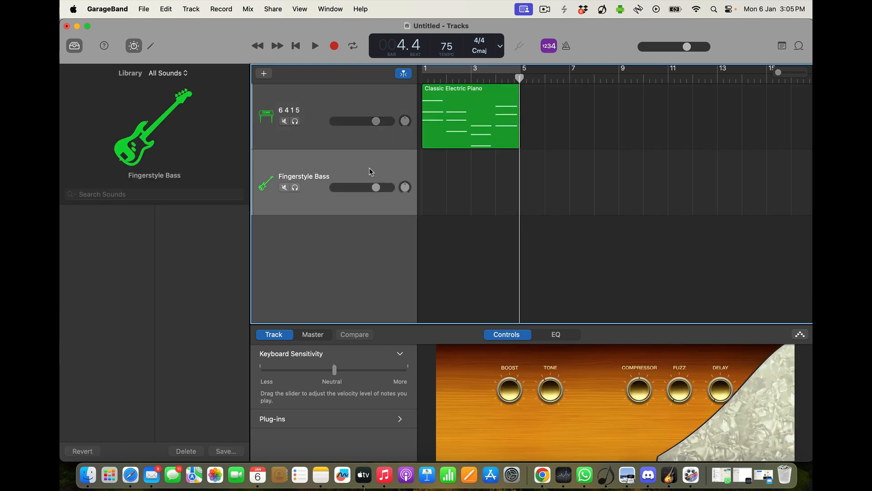
key("super+v")
left_click_drag(556, 157, 452, 179)
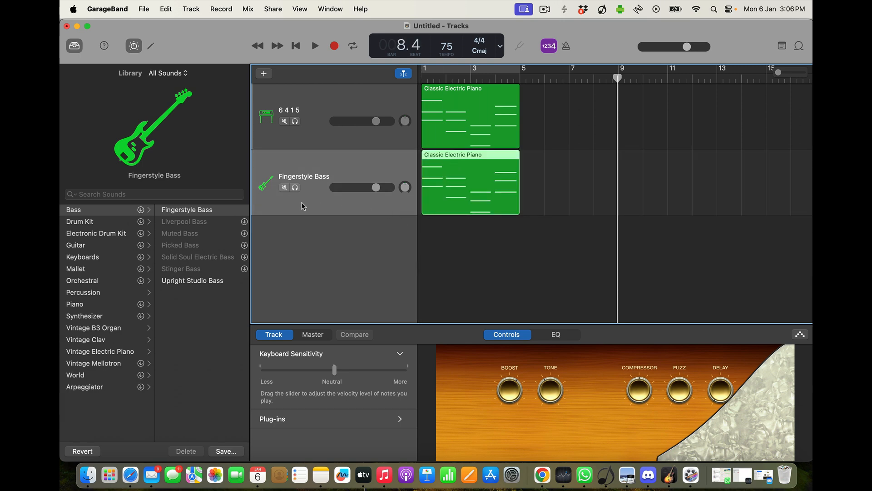
Solo the Fingerstyle Bass track and listen to its region from the beginning
left_click(296, 189)
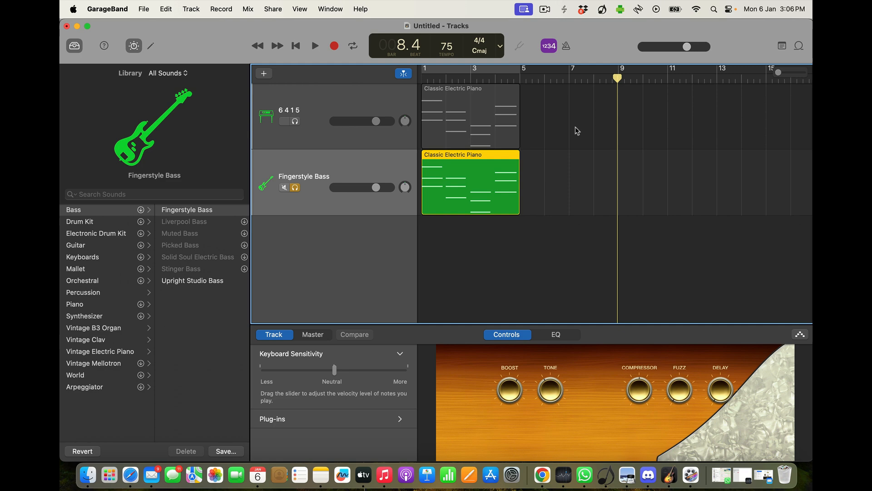
key("Return")
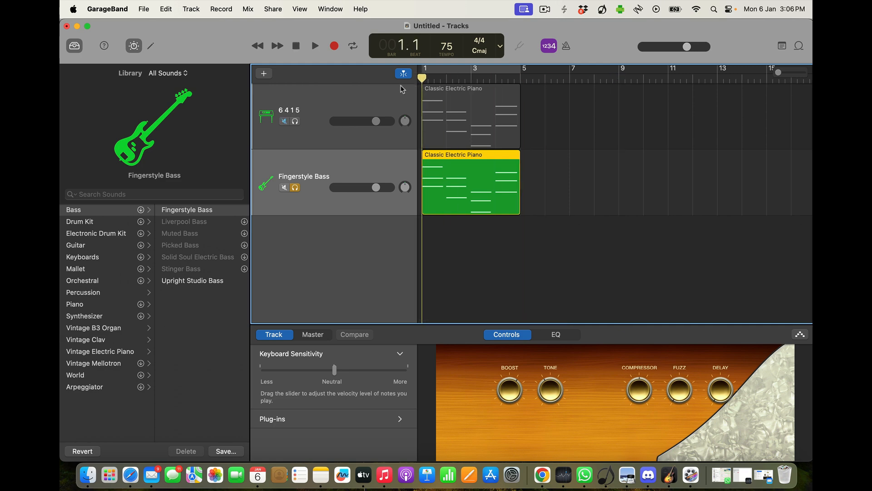
key("space")
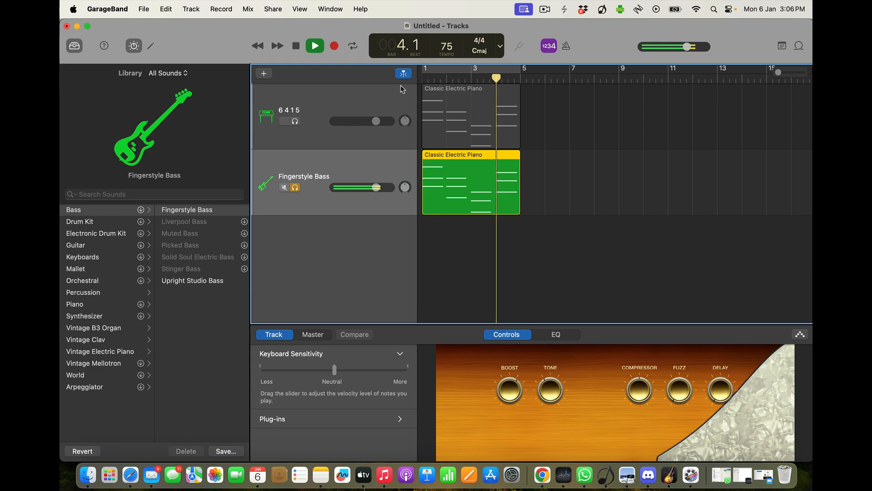
key("space")
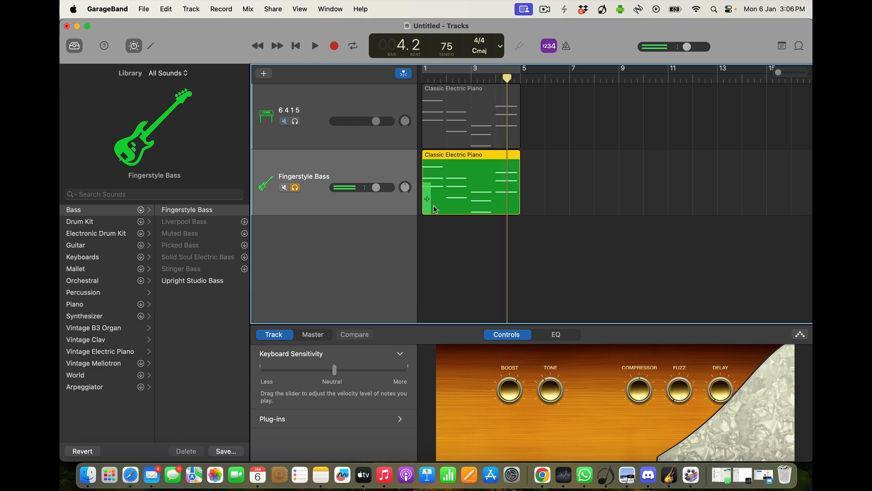
Open the bass region's notes for editing and delete the two upper notes of the bar 1 chord, keeping the lowest note
double_click(464, 182)
scroll(450, 364, "left", 10)
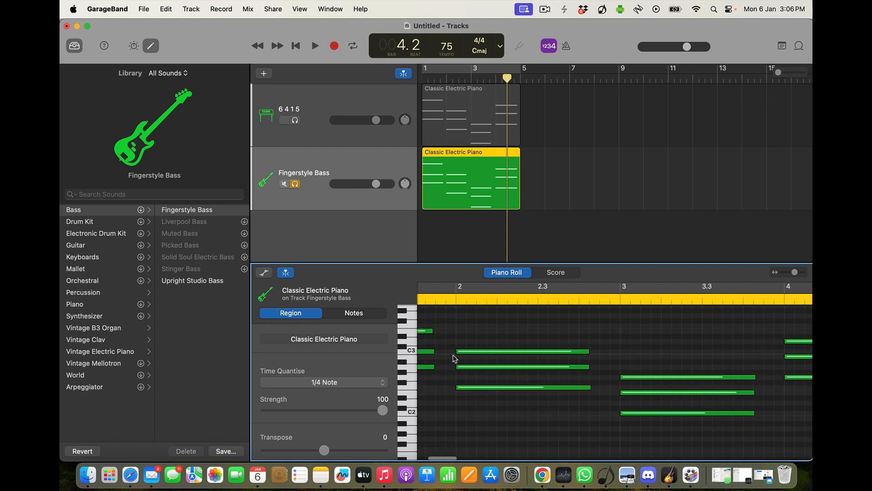
left_click(470, 367)
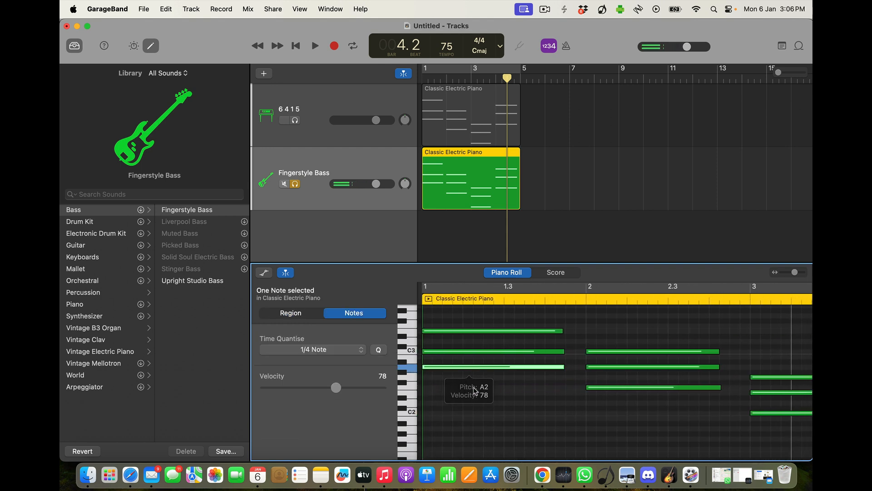
left_click(472, 387)
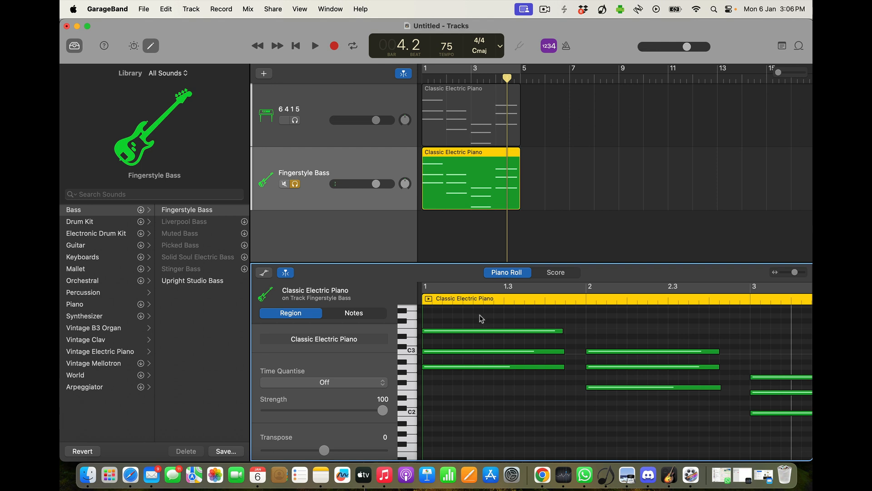
left_click_drag(480, 318, 508, 358)
key("Delete")
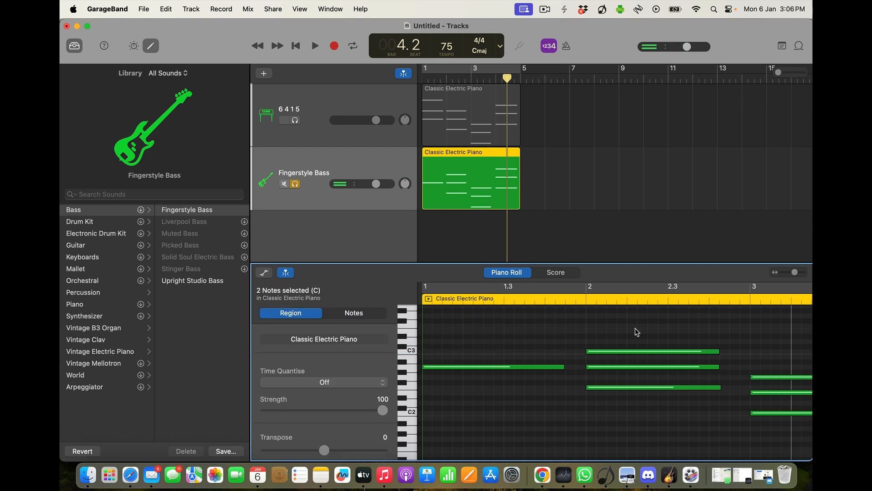
Delete the two upper notes of the bass region's chords in bars 2, 3 and 4, keeping each lowest note
left_click_drag(638, 329, 663, 400)
key("Delete")
scroll(649, 369, "right", 5)
key("Delete")
scroll(662, 399, "right", 5)
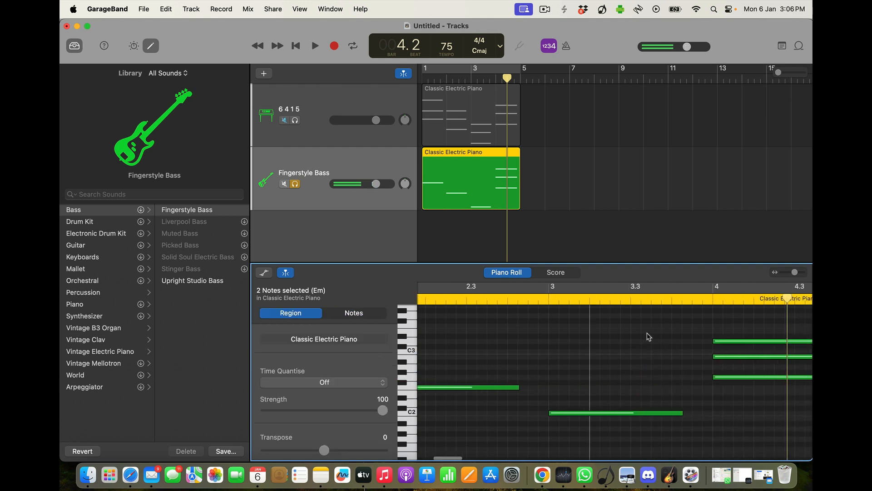
left_click_drag(637, 326, 662, 363)
key("Delete")
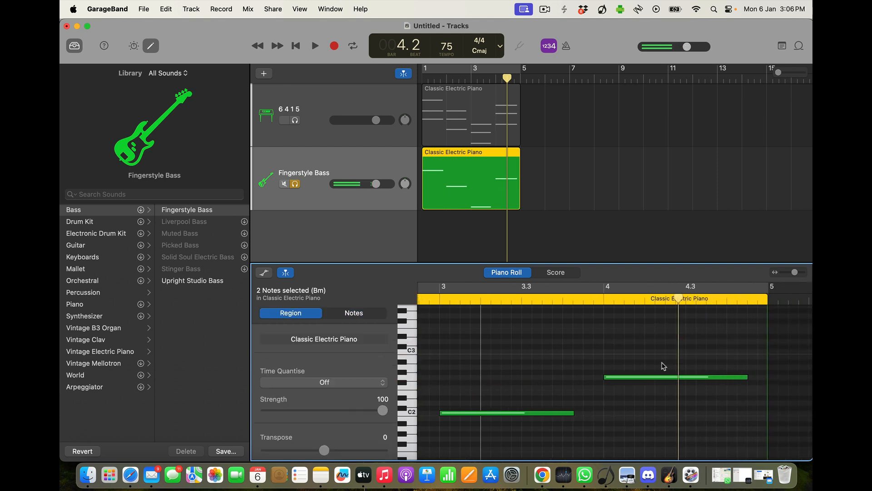
Turn off solo on the Fingerstyle Bass track and listen to both tracks together from the beginning
left_click_drag(508, 78, 405, 78)
left_click(294, 184)
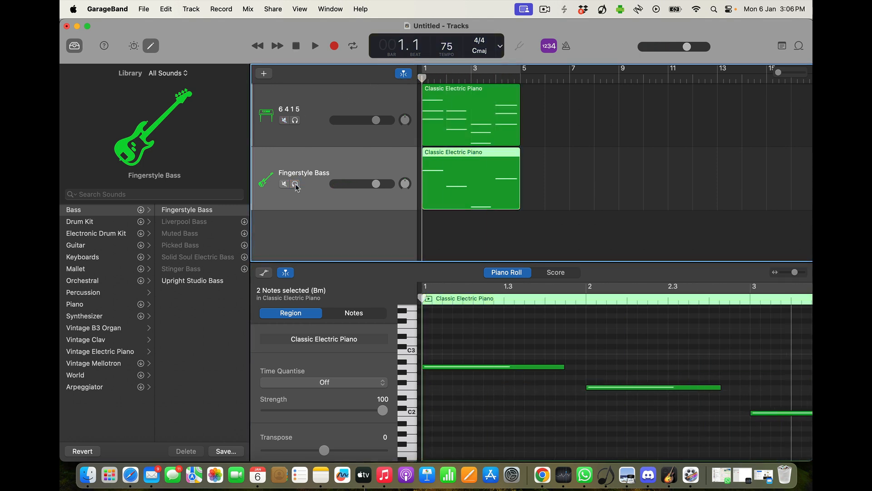
left_click(315, 48)
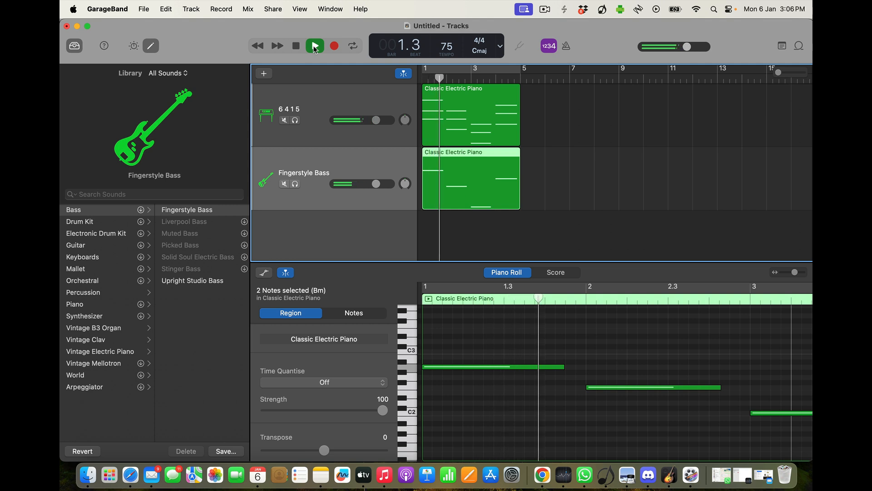
scroll(598, 239, "right", 5)
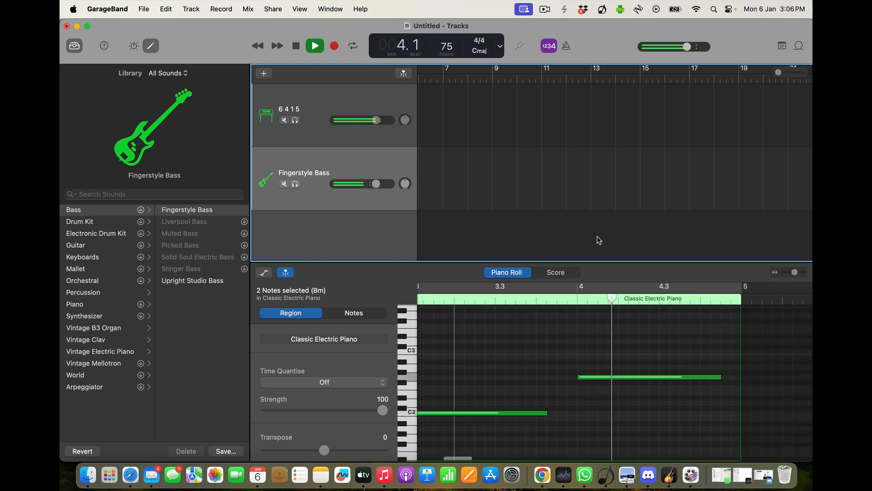
key("space")
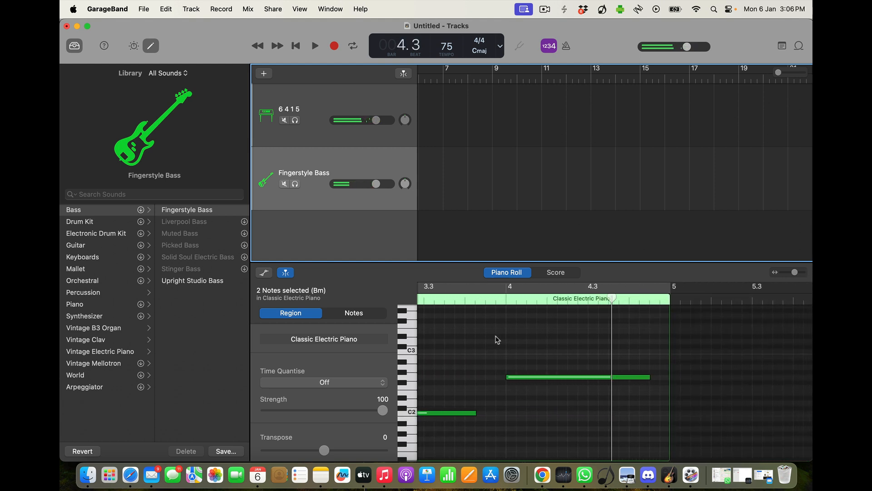
Transpose all four notes of the bass region down one octave
scroll(500, 338, "left", 6)
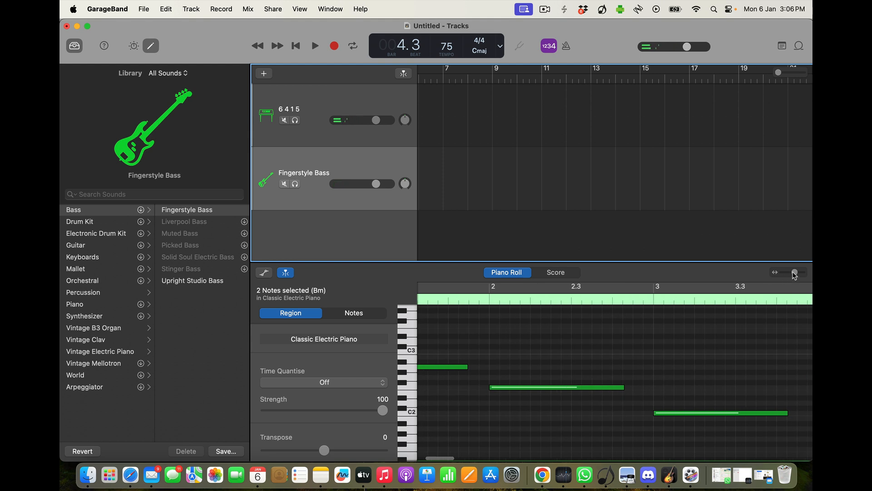
left_click_drag(795, 272, 786, 274)
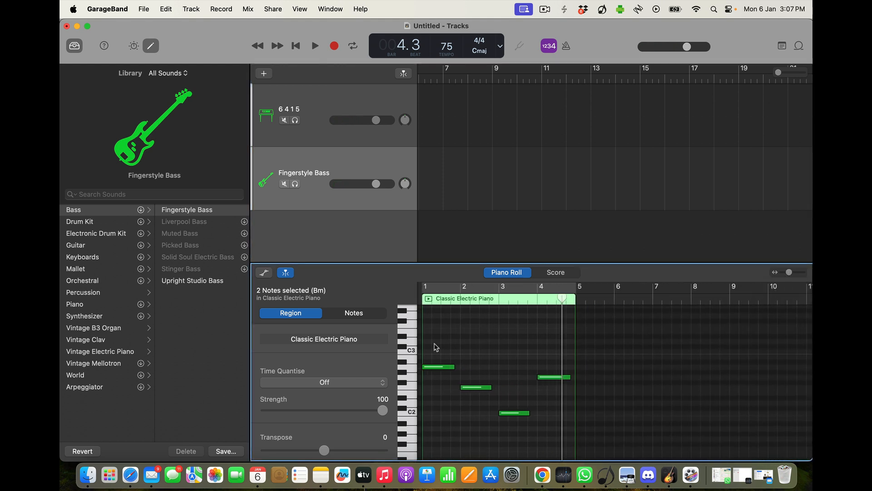
left_click_drag(435, 347, 562, 417)
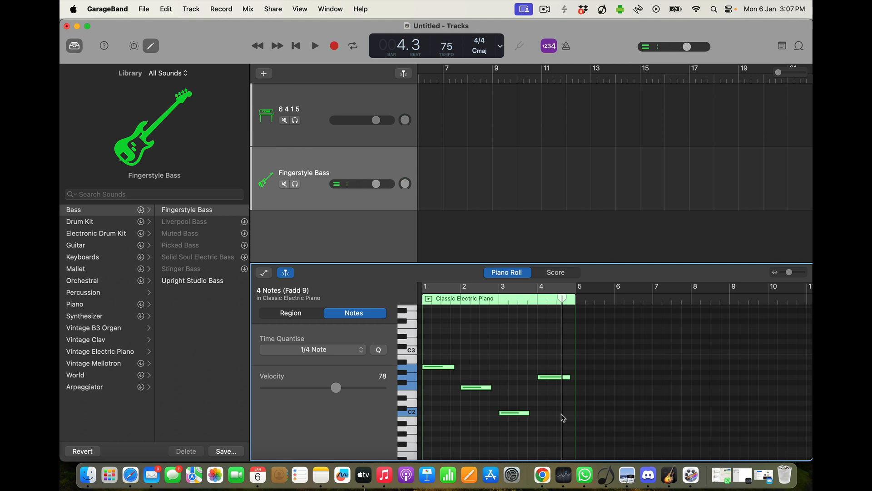
key("shift+alt+Down")
scroll(562, 417, "up", 1)
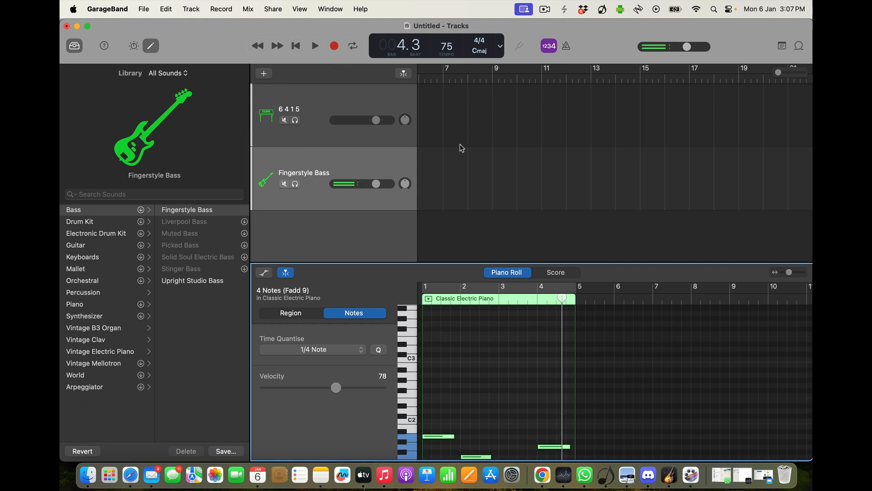
Play the piano and the lowered bass line together from the start of the project
scroll(462, 145, "left", 5)
left_click(298, 47)
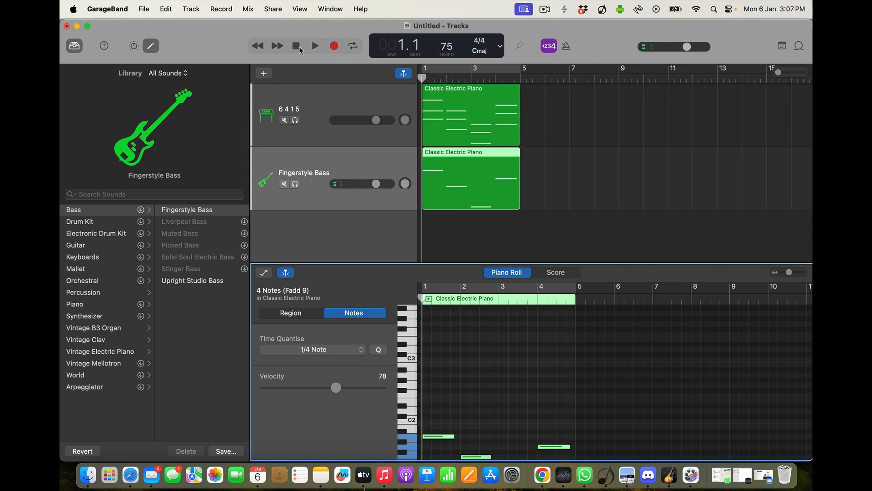
left_click(314, 46)
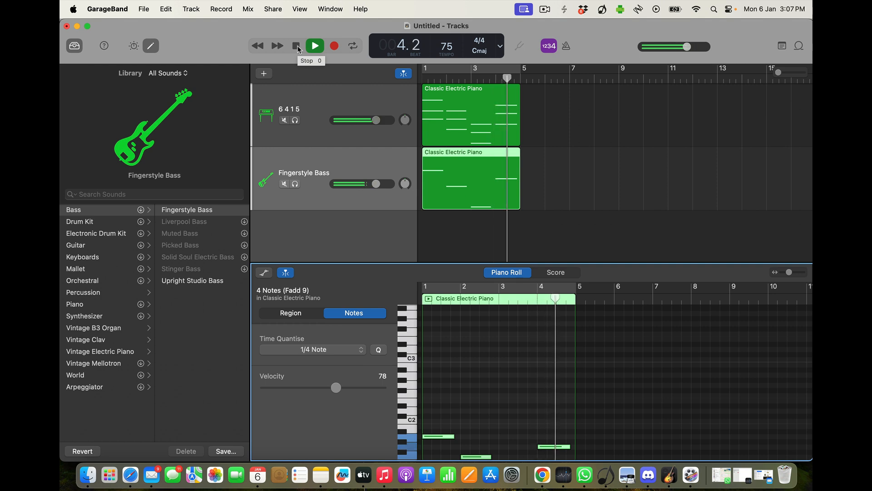
left_click(296, 46)
Move the Fingerstyle Bass track above the 6 4 1 5 track and assign it the bright red track colour
left_click_drag(350, 164, 344, 109)
right_click(339, 102)
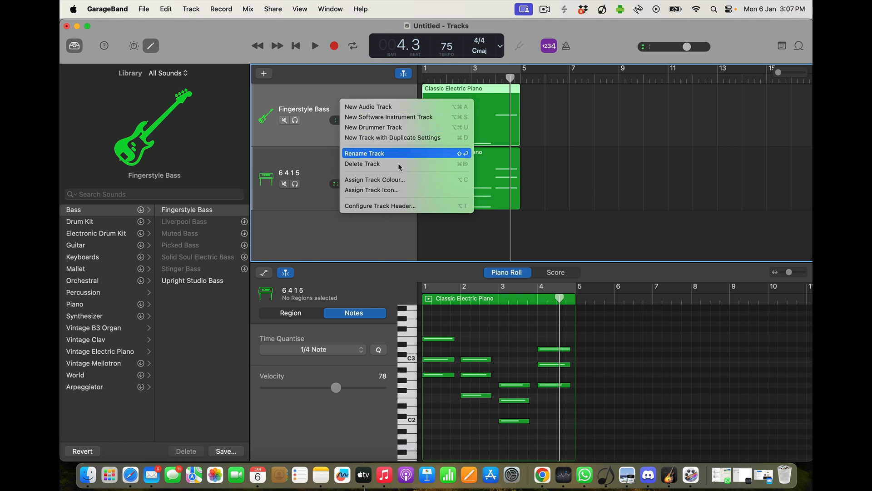
left_click(400, 176)
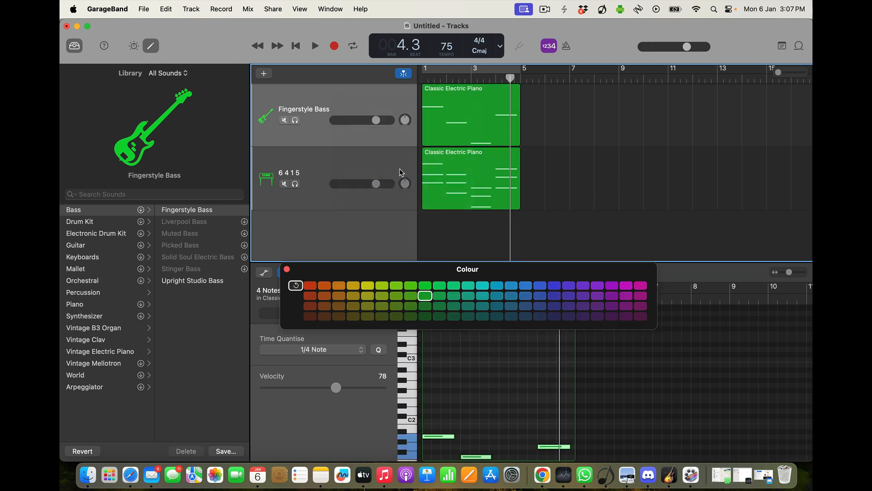
left_click(311, 286)
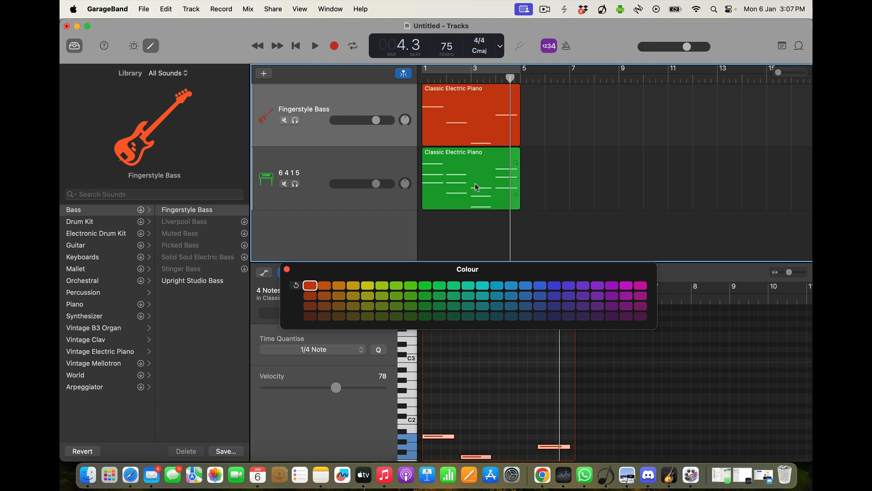
Open the 6 4 1 5 piano region for note editing, close the colour palette, and audition the first chord's three notes
left_click(455, 172)
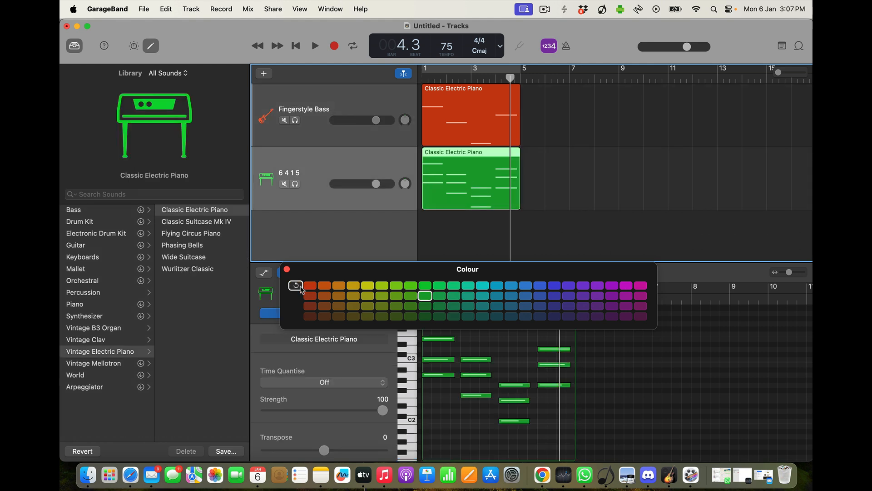
left_click(288, 271)
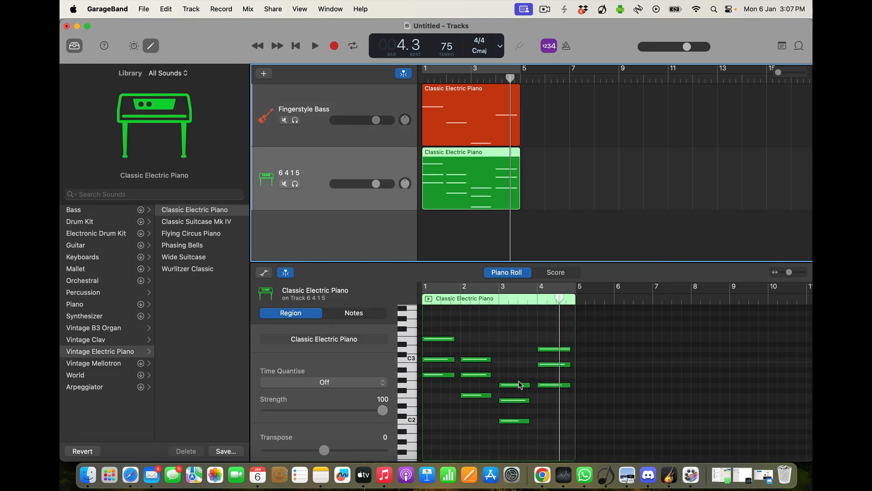
left_click(454, 340)
left_click(446, 375)
left_click(444, 376)
left_click(445, 360)
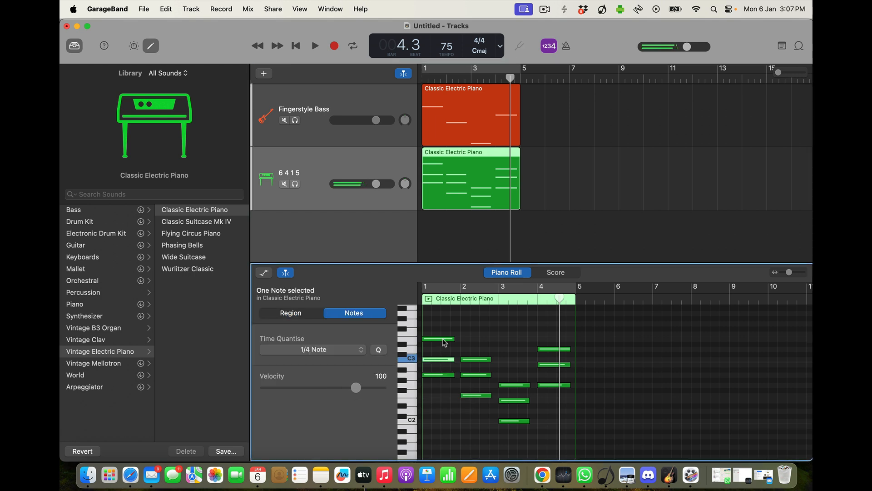
left_click(444, 340)
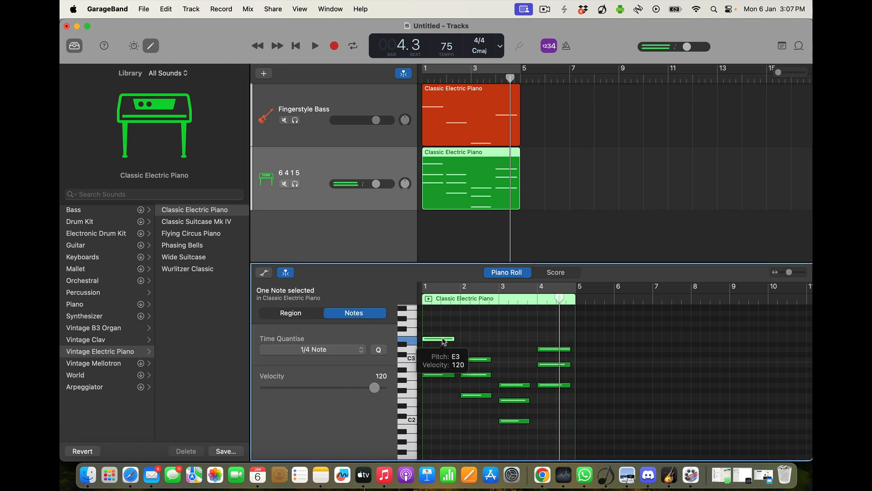
Compare the first two chords by sounding the first chord's notes against the A2 and C3 notes of the second
left_click(486, 376)
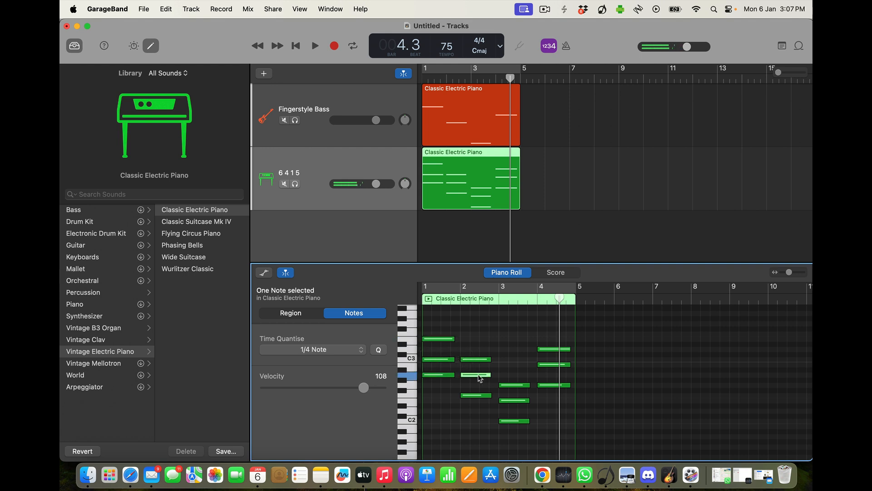
mouse_move(480, 378)
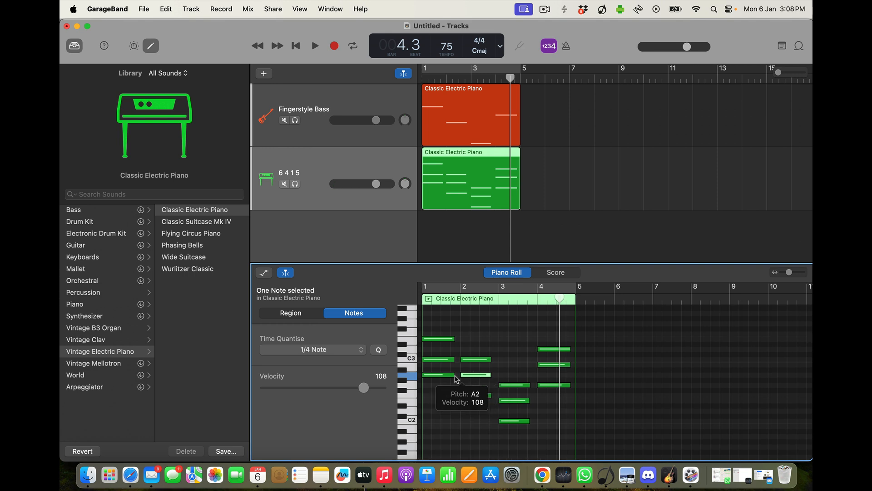
left_click(430, 375)
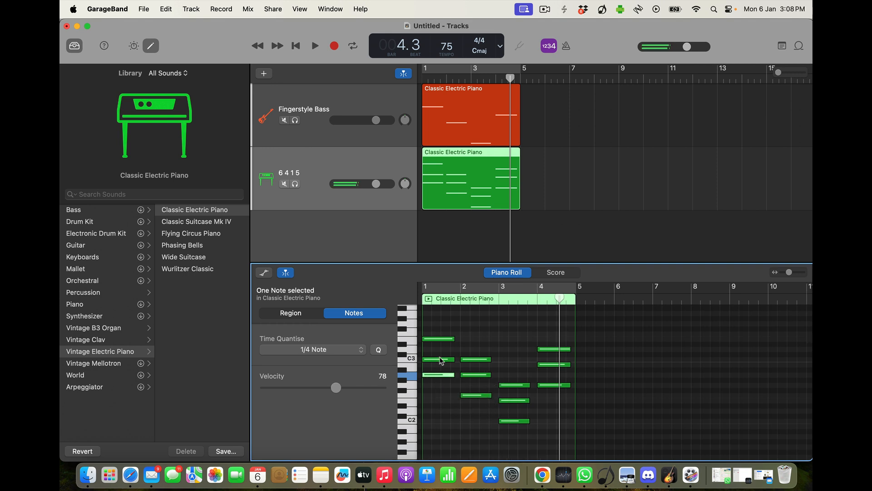
left_click(441, 362)
left_click(445, 339)
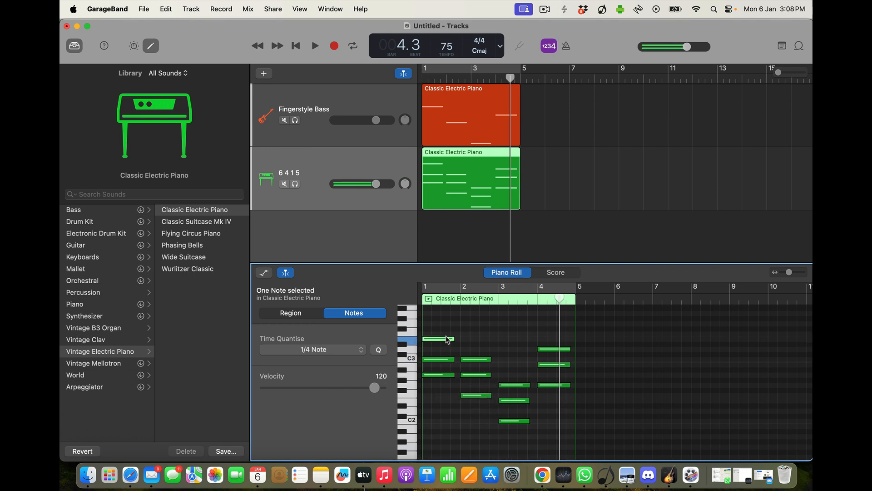
left_click(481, 376)
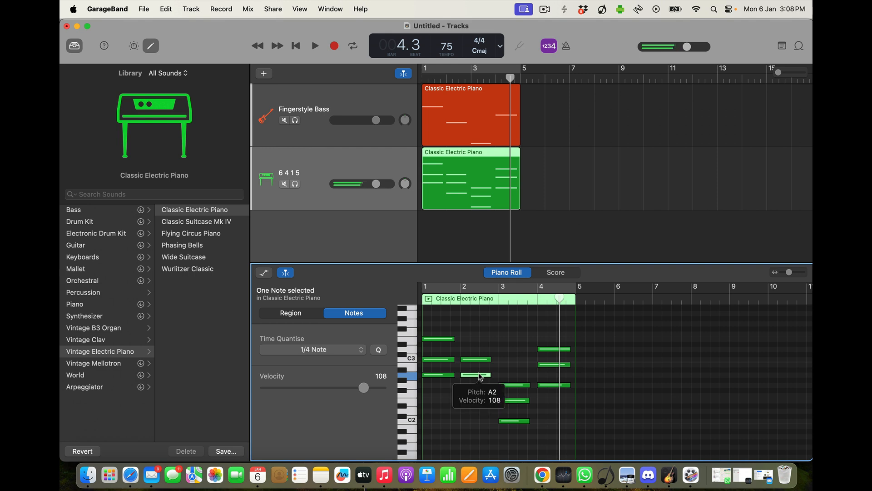
left_click(479, 361)
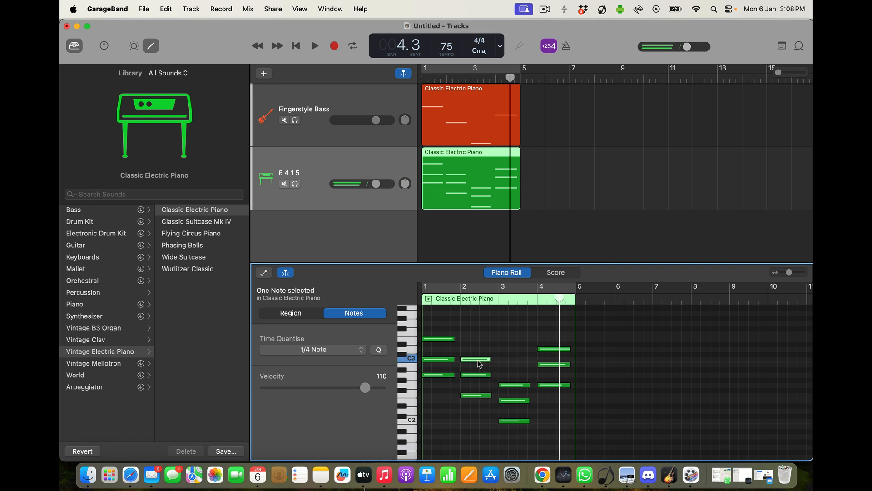
Invert the second piano chord by raising its lowest note, F2, one octave
left_click(481, 395)
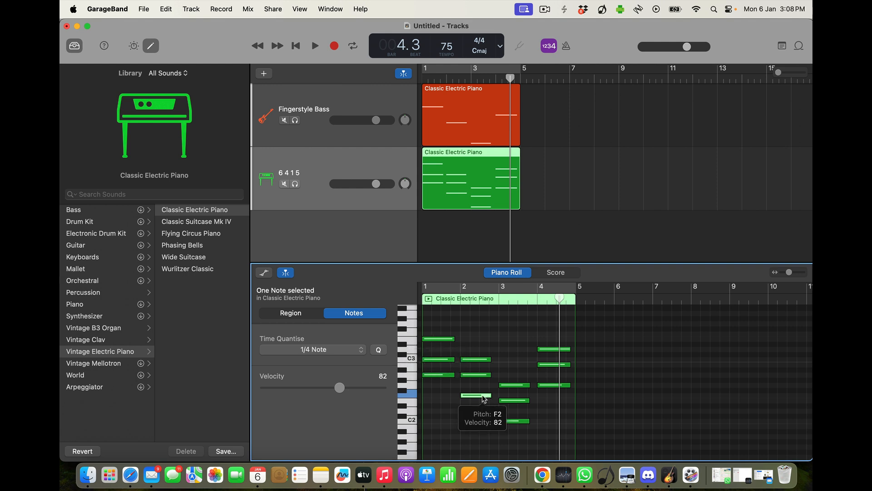
key("shift+Up")
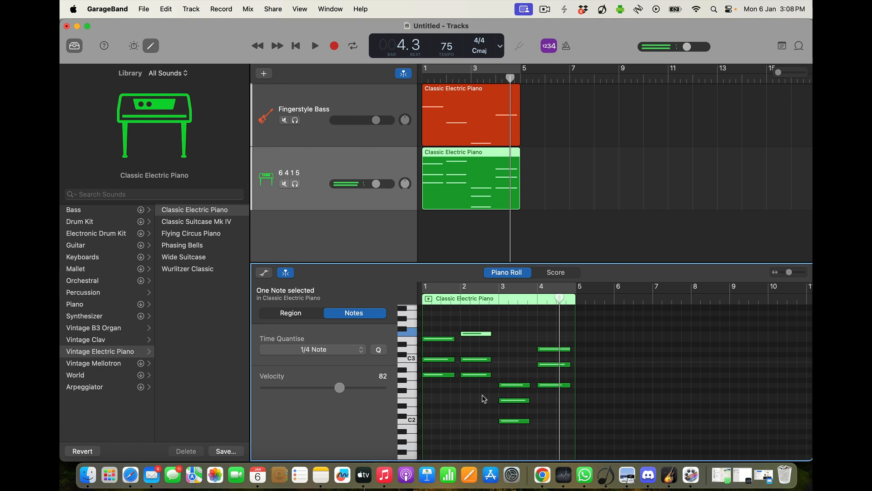
left_click(476, 337)
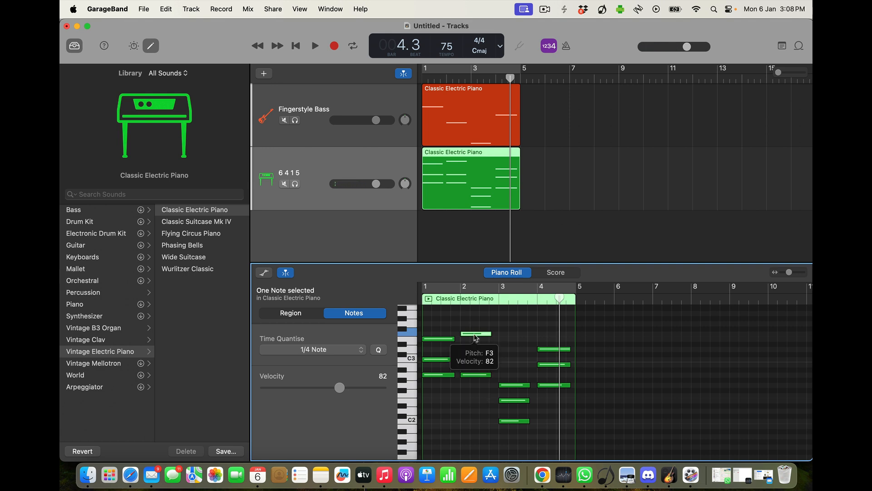
Raise the two lowest notes of the third piano chord one octave and play both tracks from the start
left_click(514, 401)
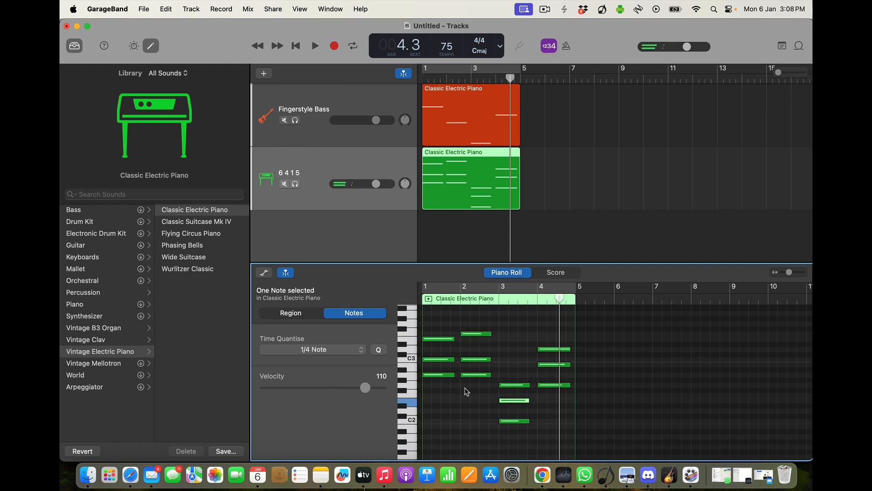
key("alt+shift+Up")
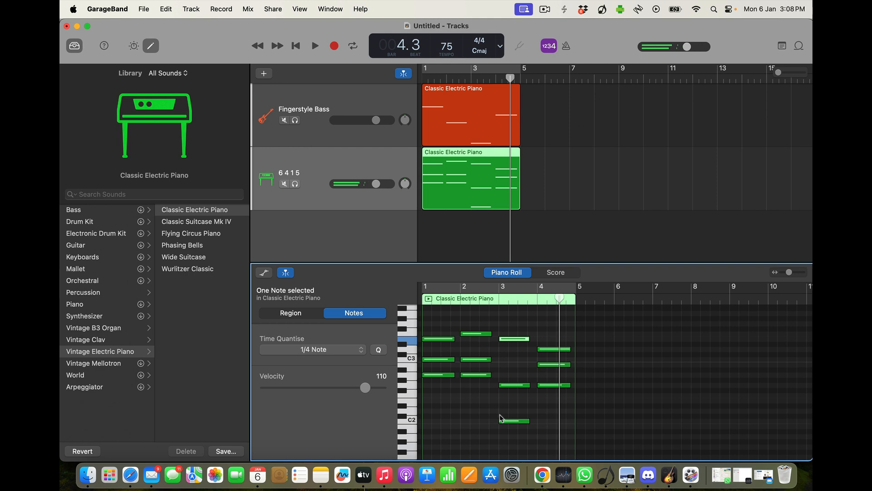
left_click(517, 422)
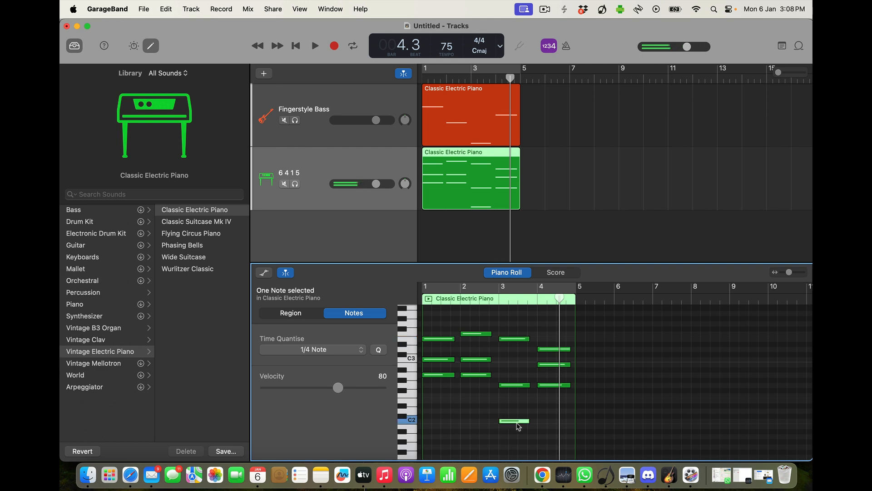
key("alt+shift+Up")
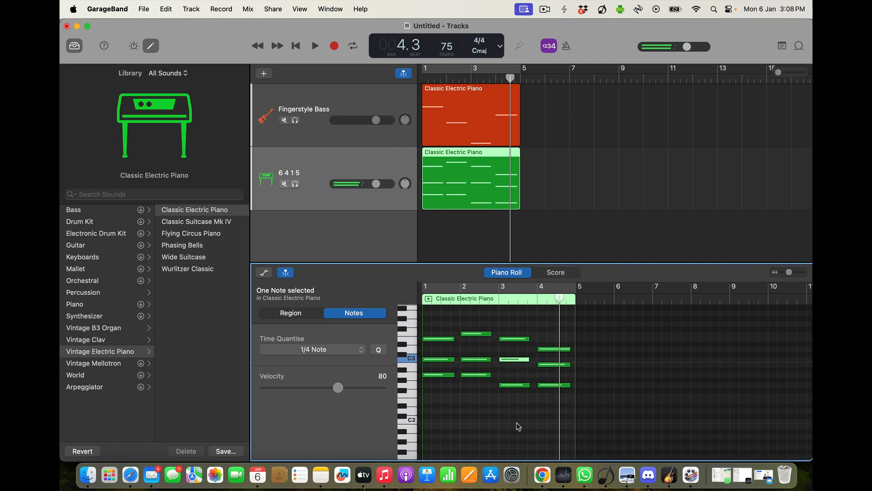
left_click(296, 48)
left_click(317, 46)
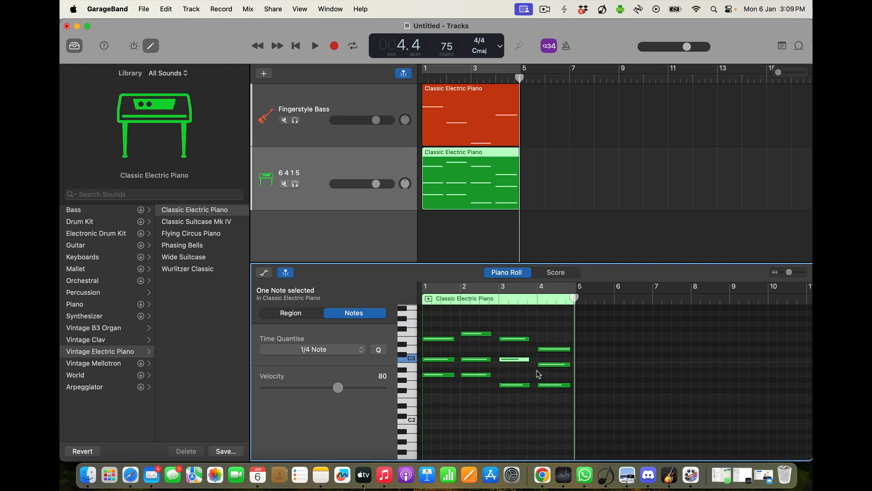
Undo the chord inversions along with the bass track's colour change and reordering
key("super+z")
key("super+z")
key("super+z")
key("super+z")
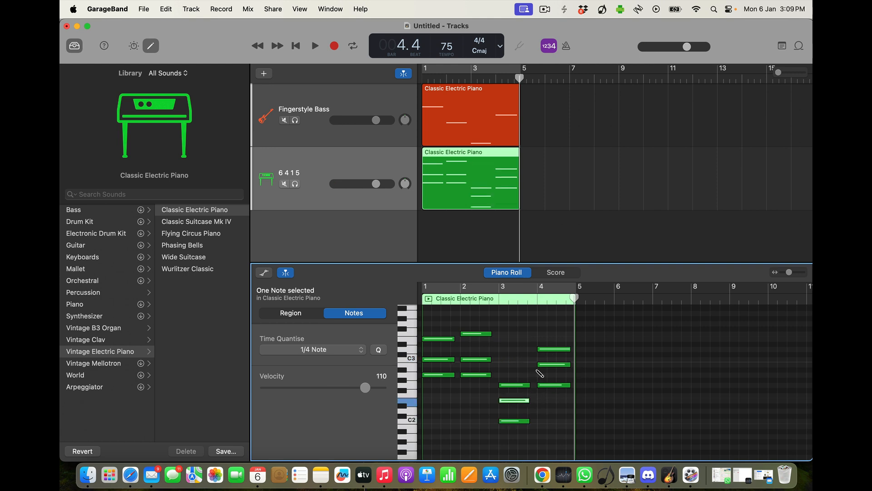
key("super+z")
key("super+z")
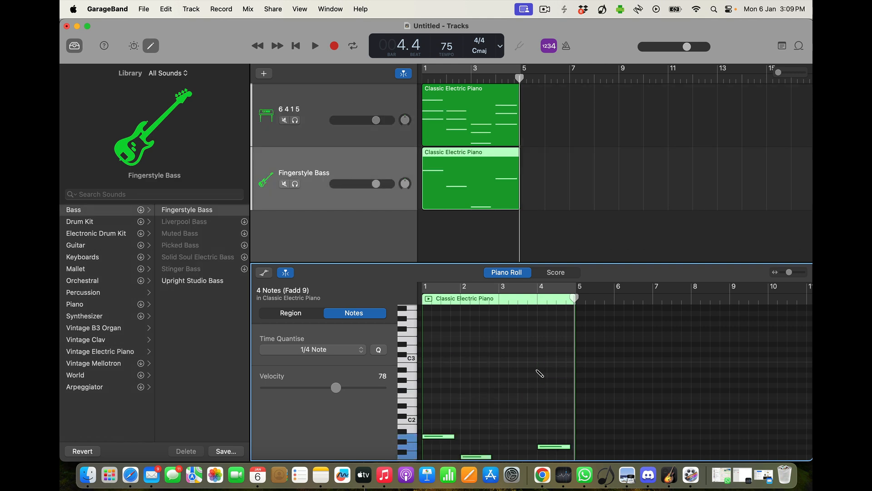
Invert the first chord of the 6 4 1 5 piano region by lowering its top note one octave
left_click(438, 115)
left_click(512, 332)
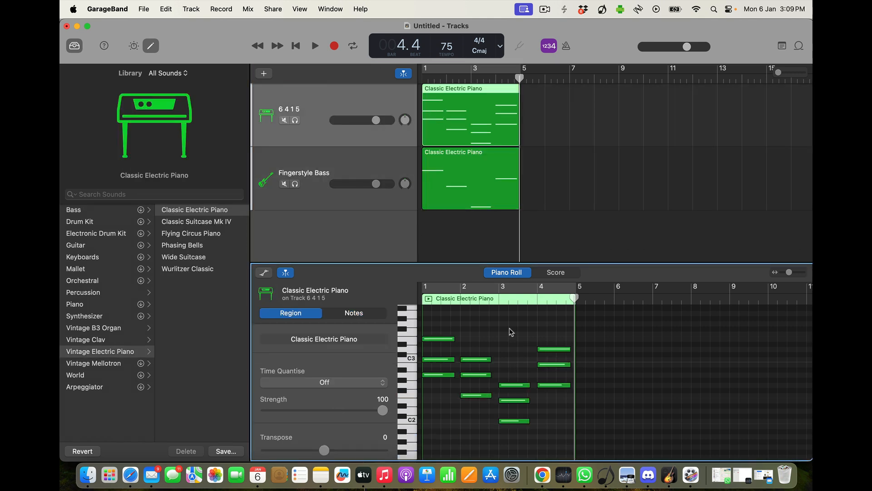
left_click(440, 339)
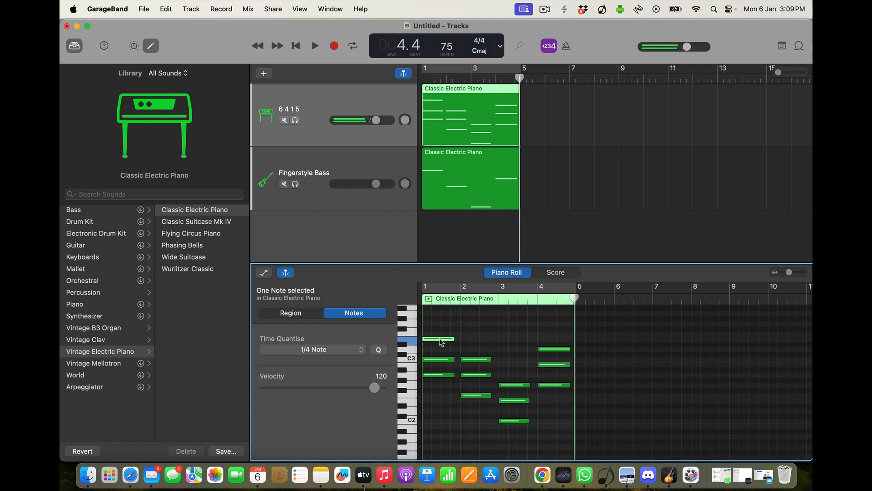
key("shift+alt+Down")
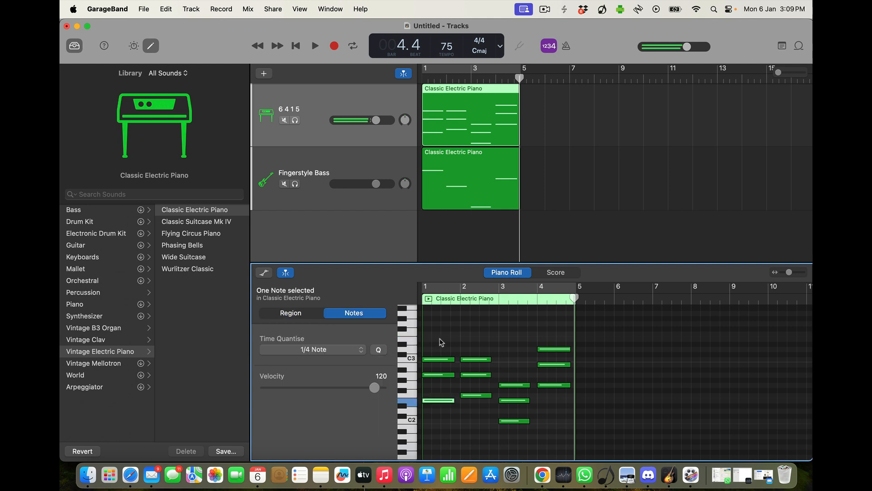
Invert the third piano chord by raising its lowest note, C2, one octave
scroll(441, 342, "up", 1)
left_click(511, 433)
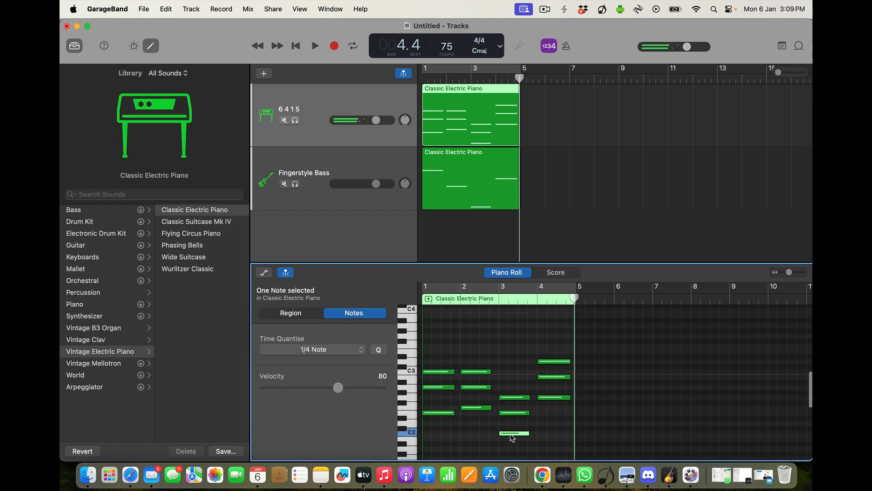
key("shift+alt+Up")
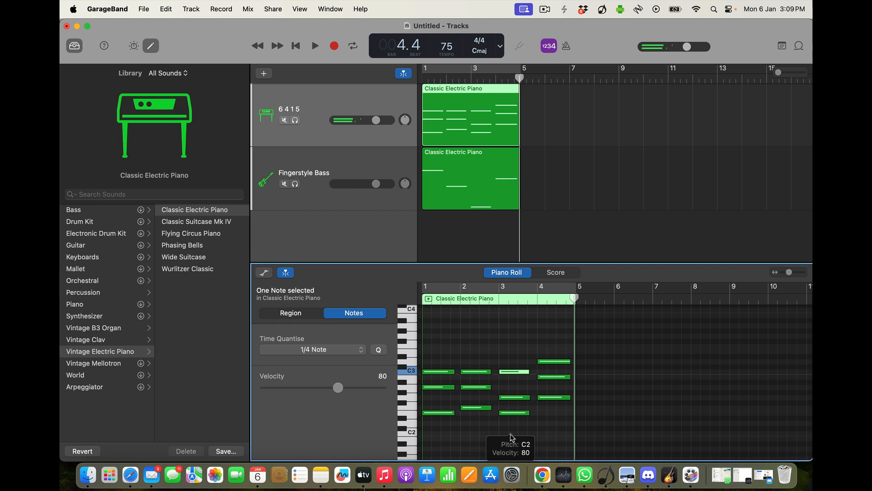
Lower the top note of the fourth piano chord one octave and play both tracks from the start
left_click(552, 361)
key("shift+alt+Down")
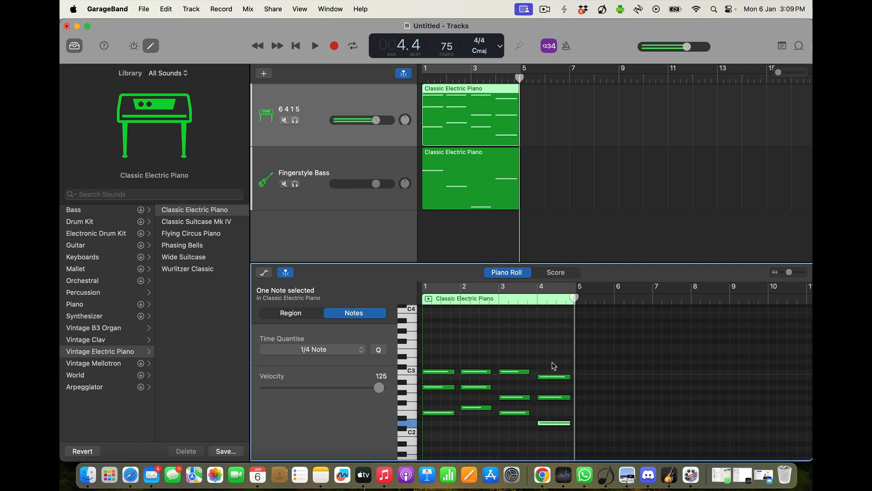
left_click(292, 47)
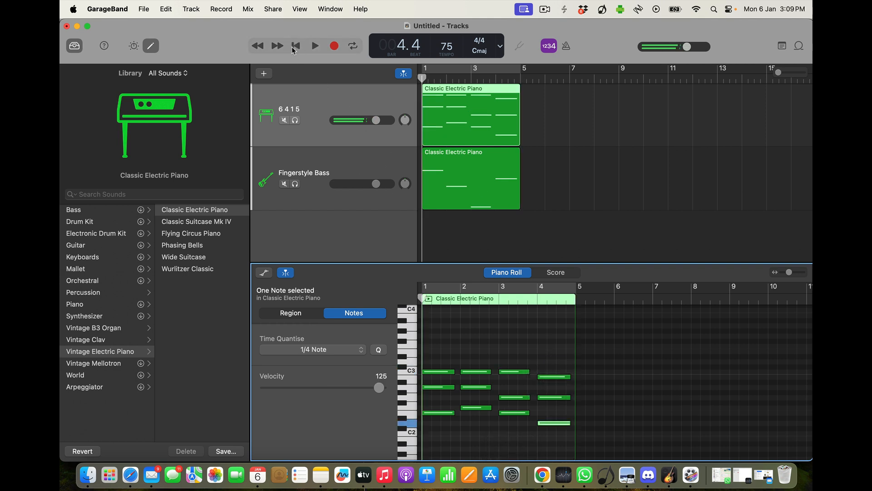
key("space")
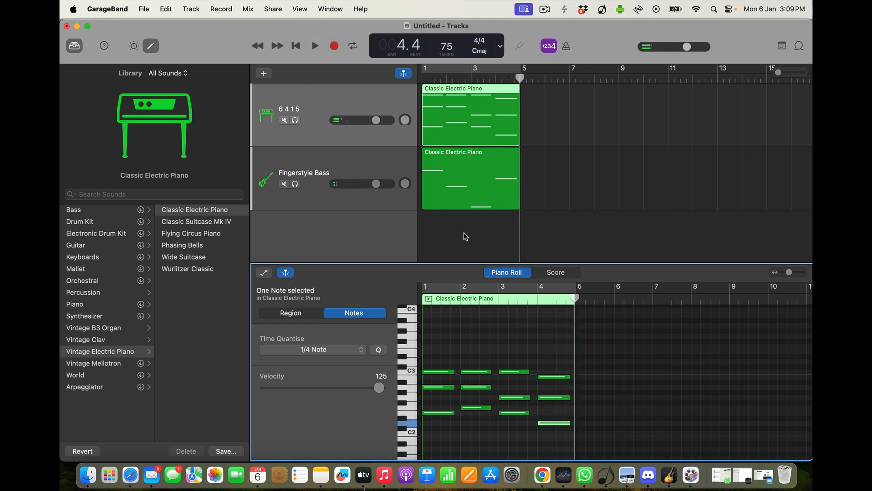
Add a new electronic Drummer track to the project
left_click(193, 10)
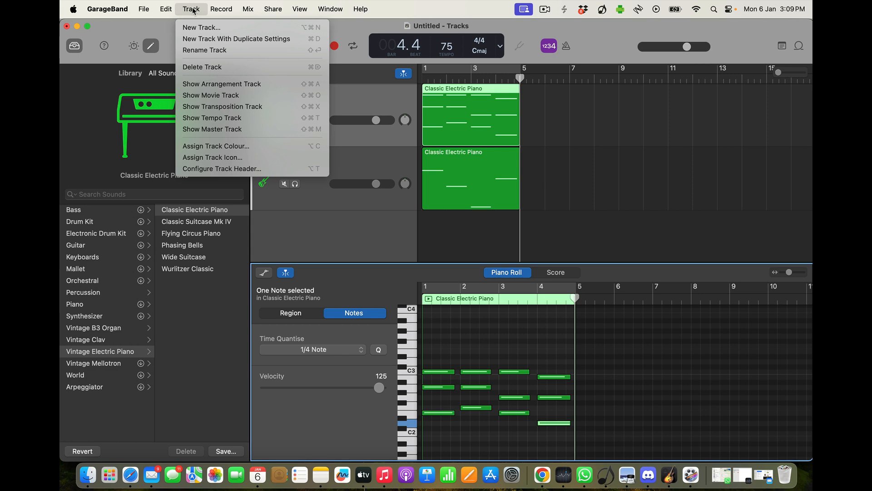
left_click(202, 27)
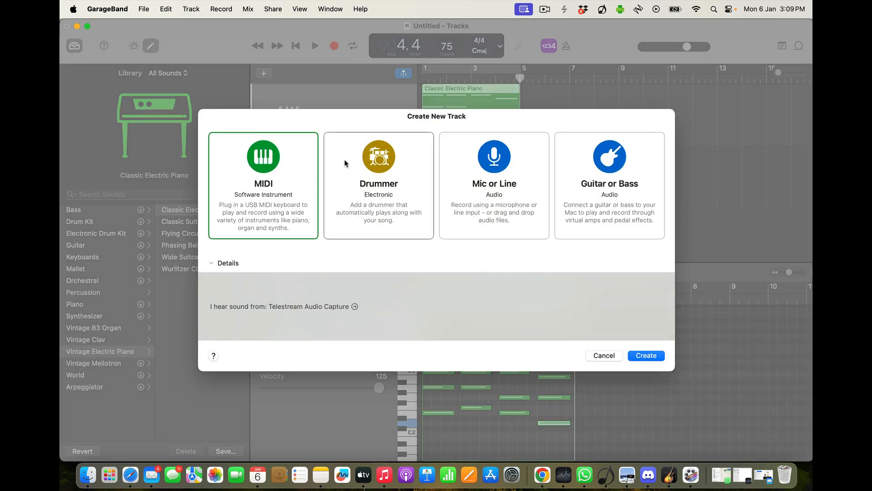
left_click(381, 175)
left_click(646, 356)
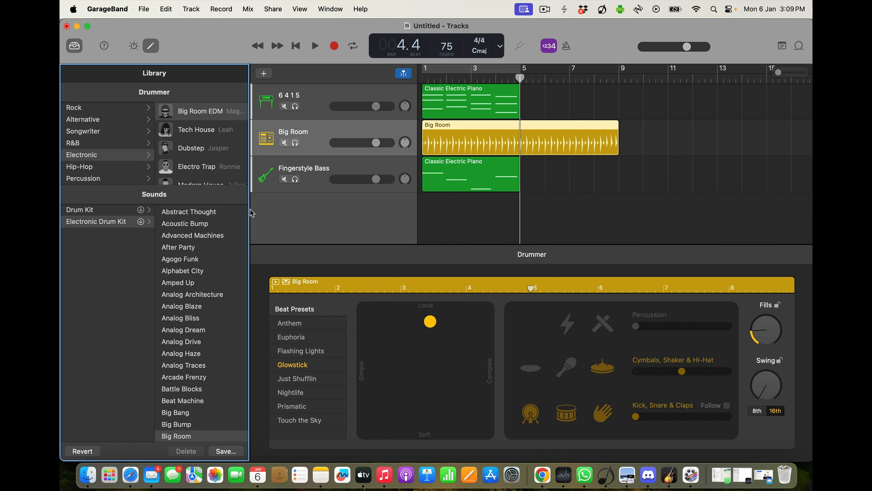
Assign the Britpop drummer from the Rock category to the new drum track and return the playhead to the start
left_click(85, 108)
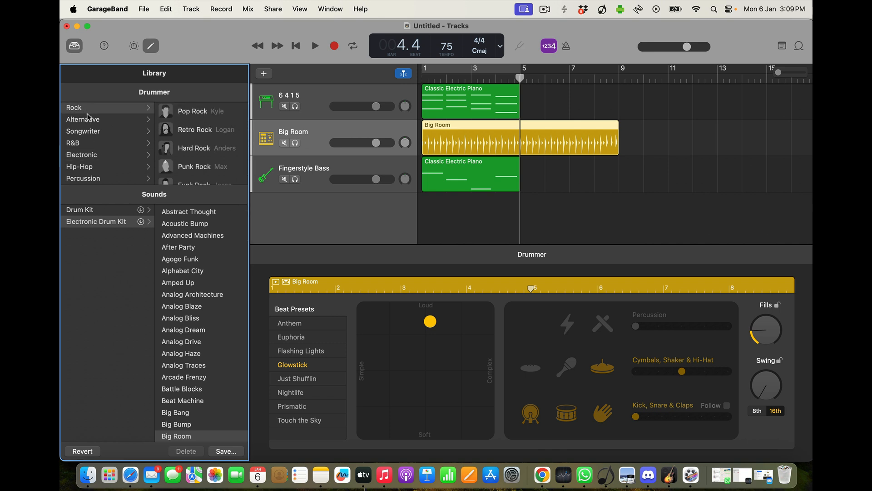
scroll(184, 131, "down", 2)
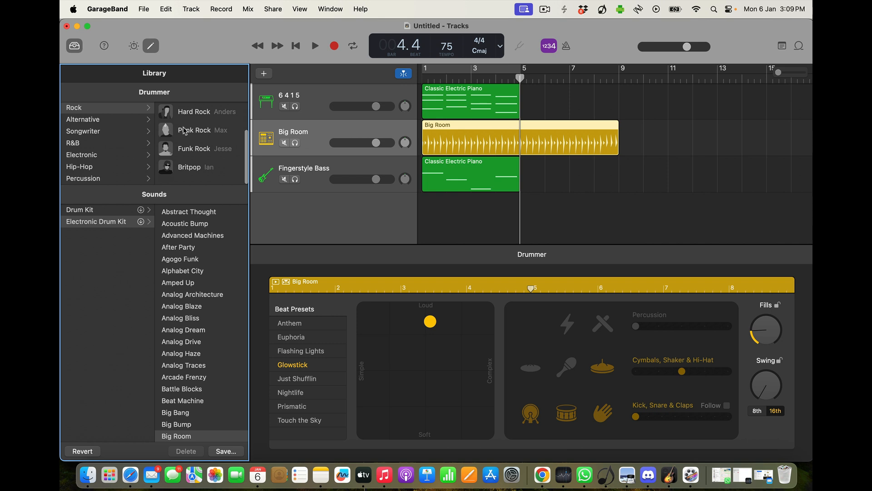
left_click(190, 176)
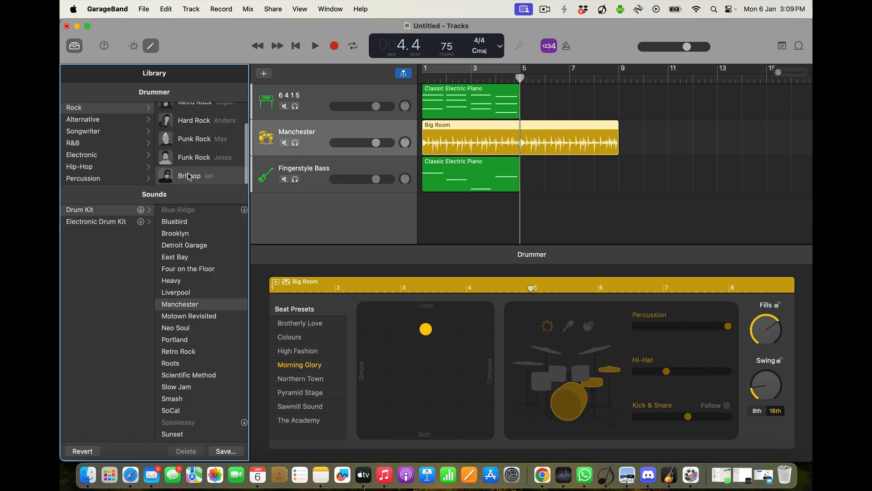
left_click(296, 45)
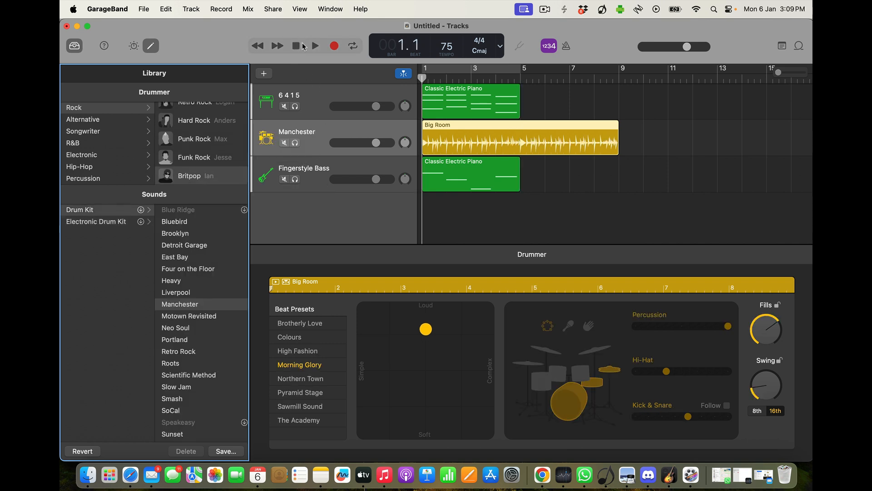
Play the three tracks up to bar 5 and duplicate the piano region there
left_click(315, 46)
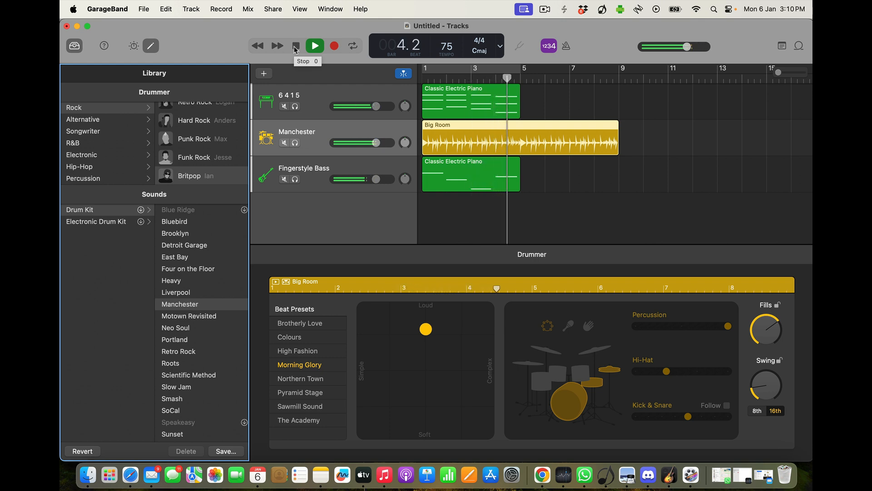
left_click(296, 48)
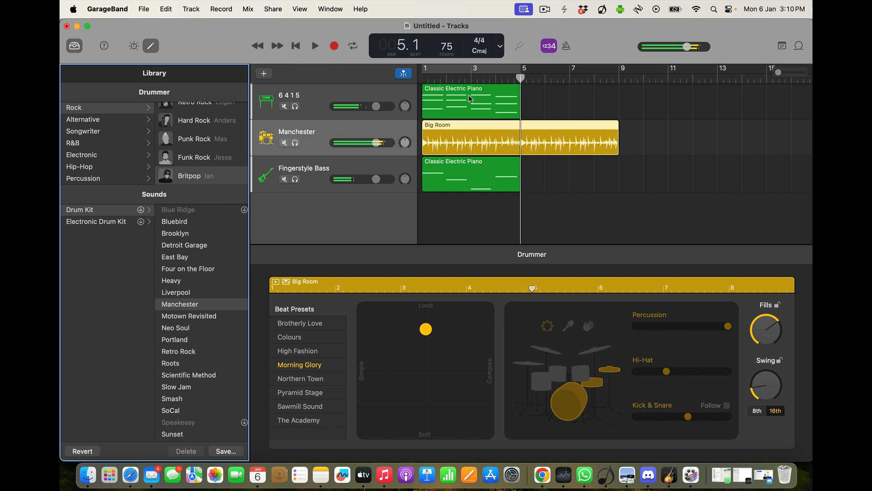
left_click(562, 97)
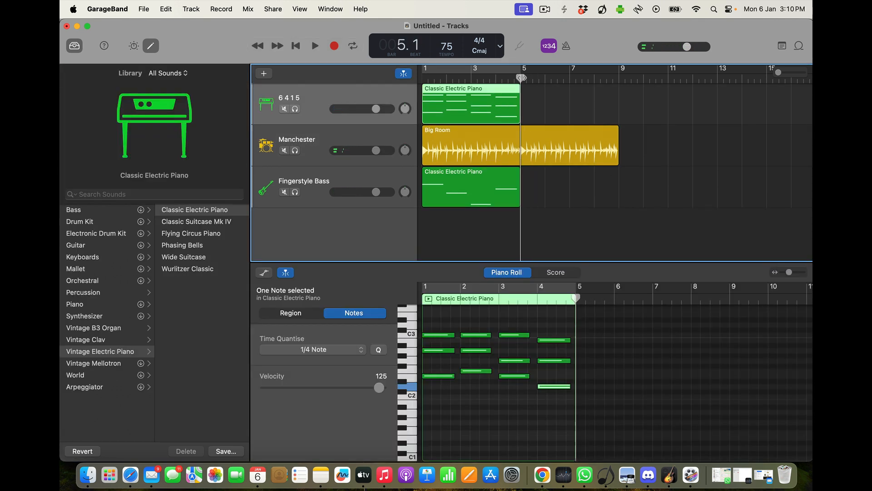
key("super+c")
key("super+v")
Duplicate the bass region at bar 5 and add a second drummer region starting at bar 9
left_click(465, 188)
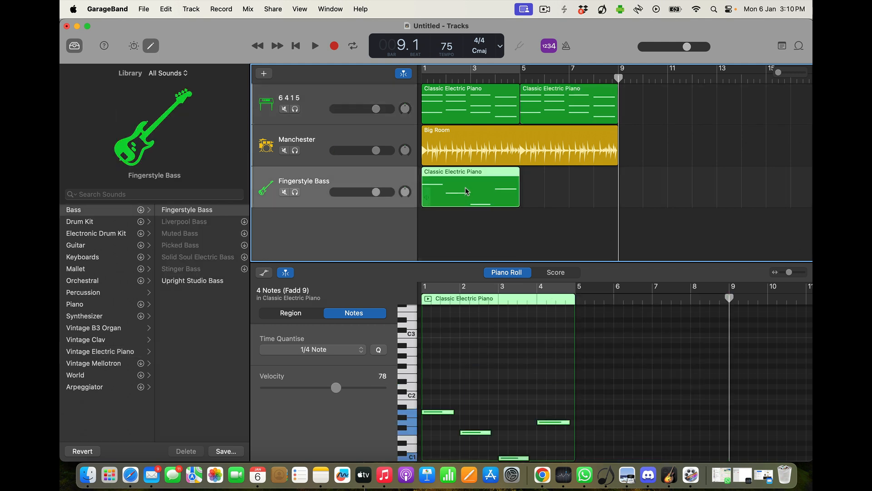
left_click_drag(618, 78, 521, 82)
key("super+c")
key("super+v")
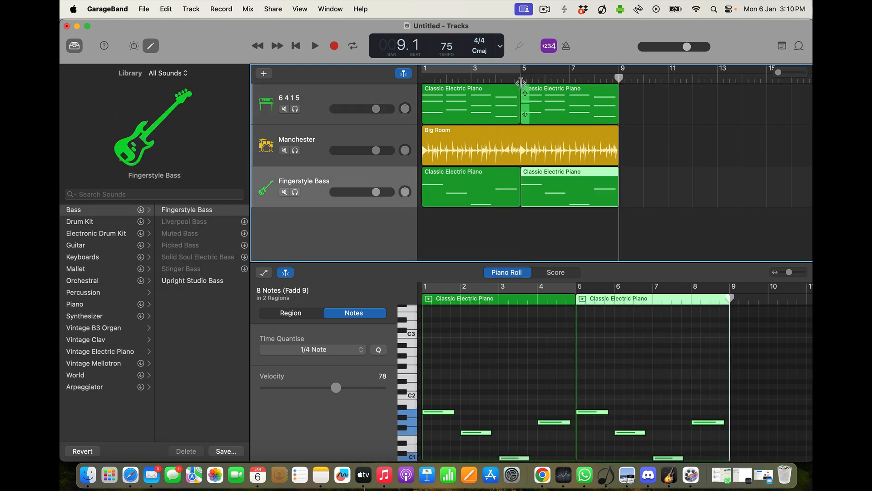
left_click(573, 155)
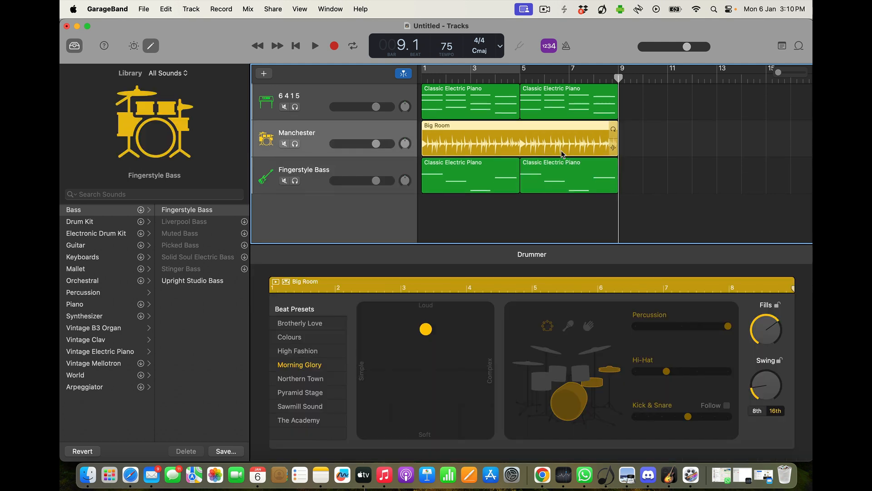
left_click(627, 140)
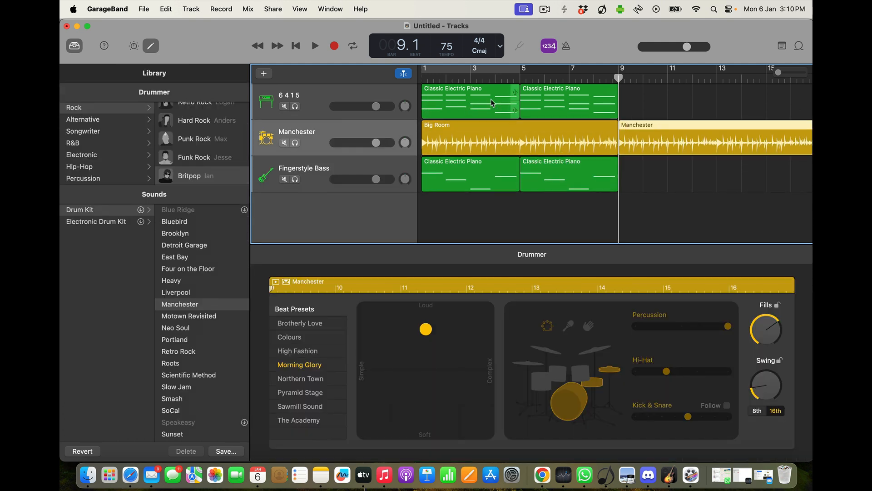
Join the two piano regions into one region and the two bass regions into another
left_click_drag(633, 104, 504, 104)
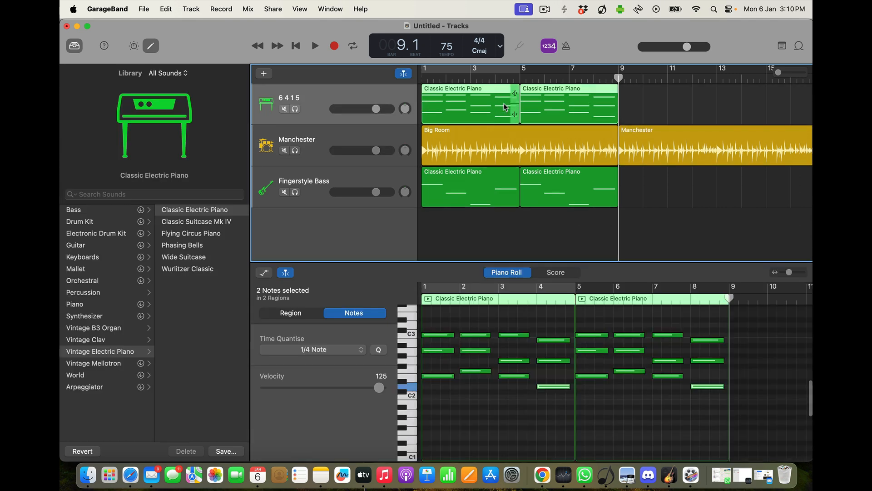
key("super+j")
left_click_drag(633, 181, 496, 184)
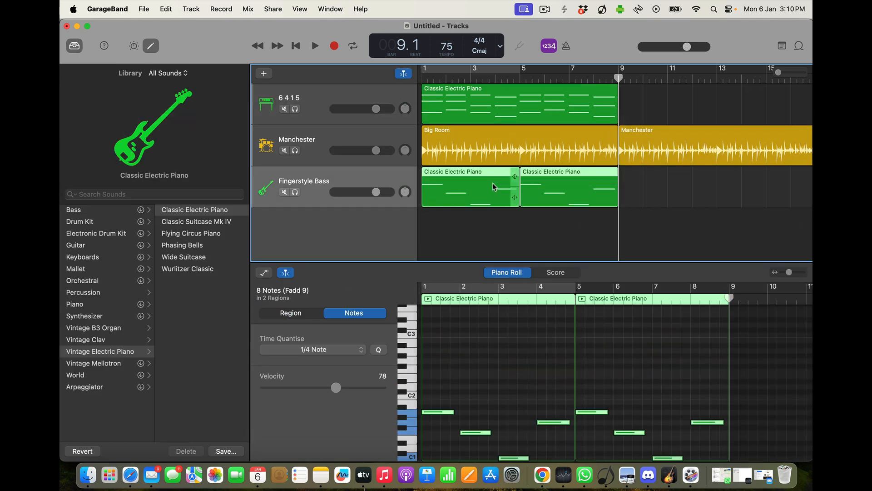
key("super+j")
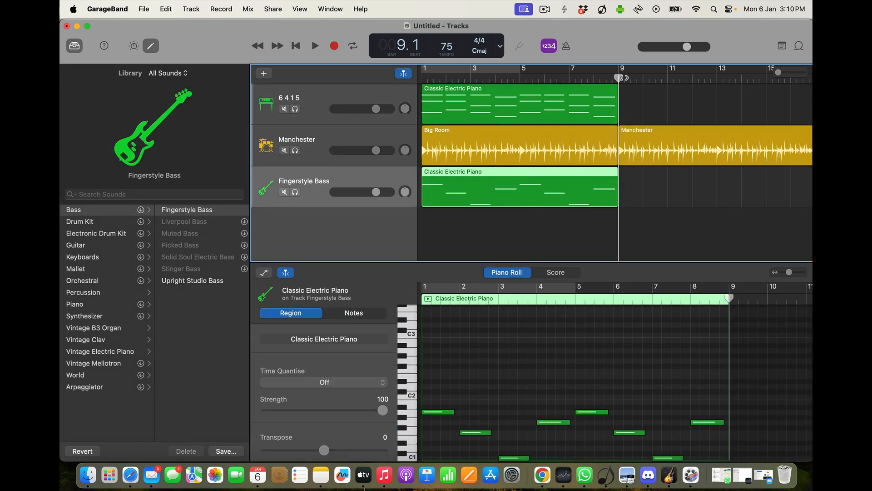
Record the chords C, F, G and C, one per bar, on the 6 4 1 5 piano track from bar 9
left_click_drag(624, 78, 619, 78)
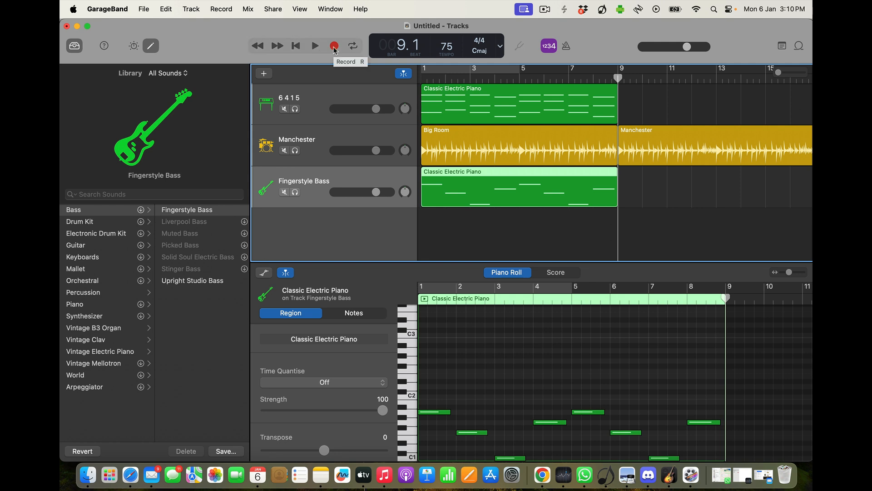
left_click(345, 93)
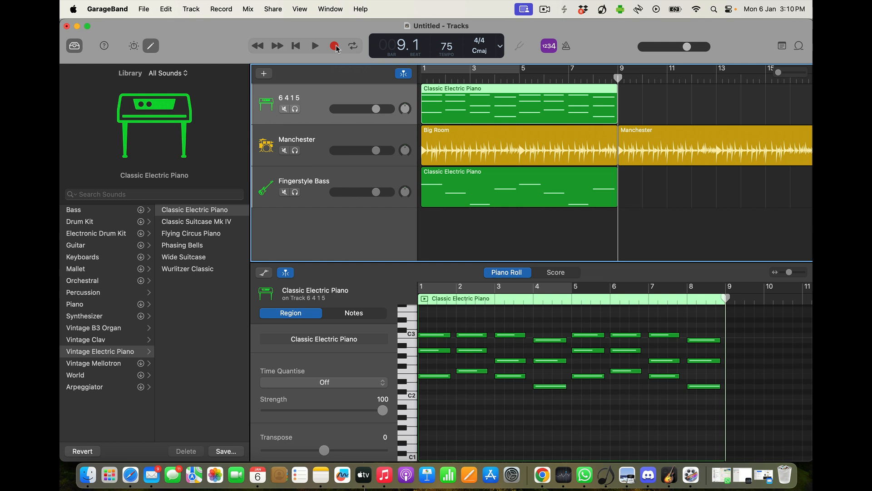
left_click(335, 46)
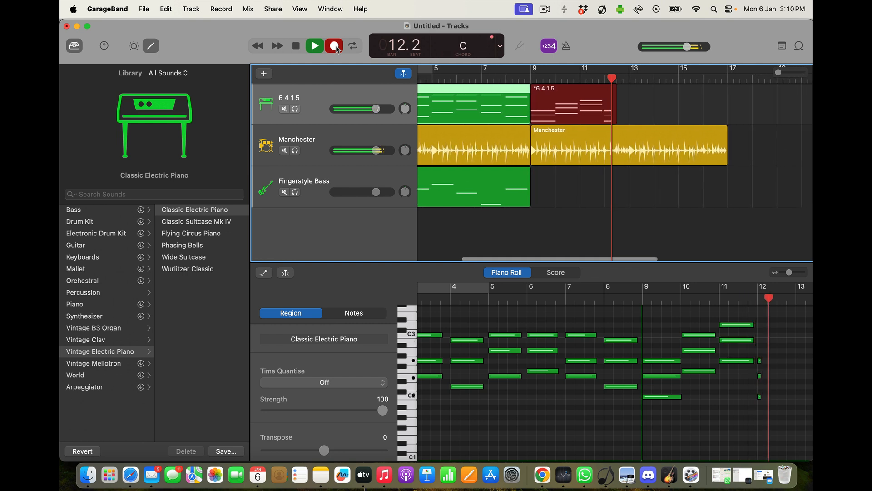
left_click(337, 48)
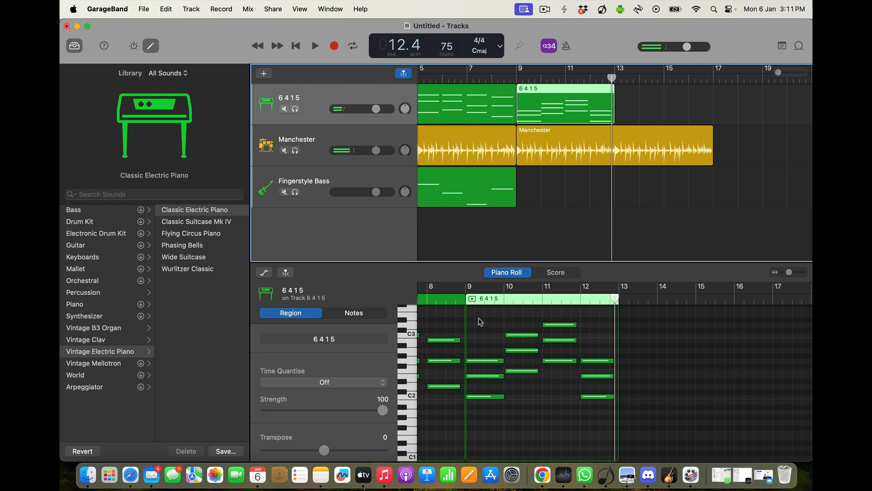
Quantise all twelve notes of the newly recorded piano region to 1/4 Note
left_click_drag(480, 321, 607, 419)
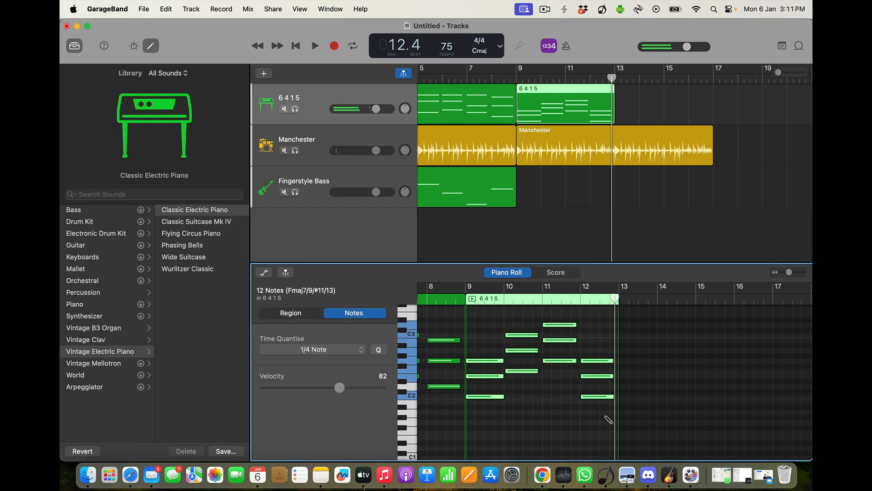
key("super+q")
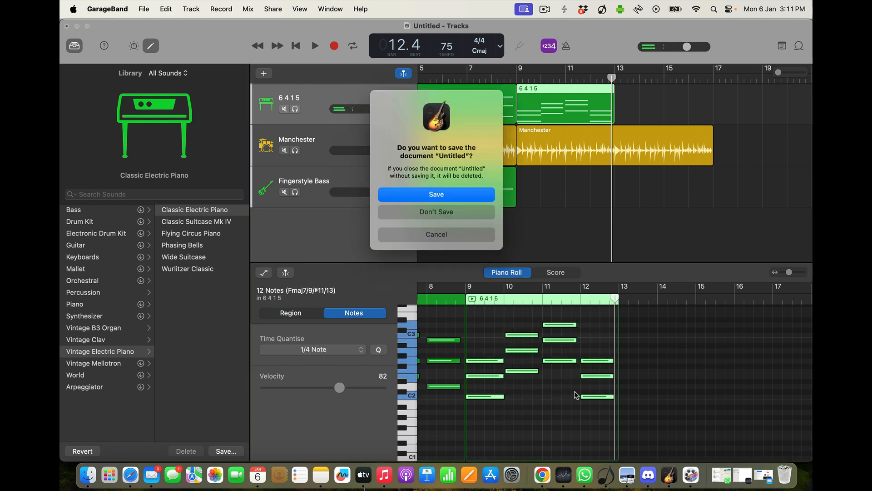
left_click(448, 240)
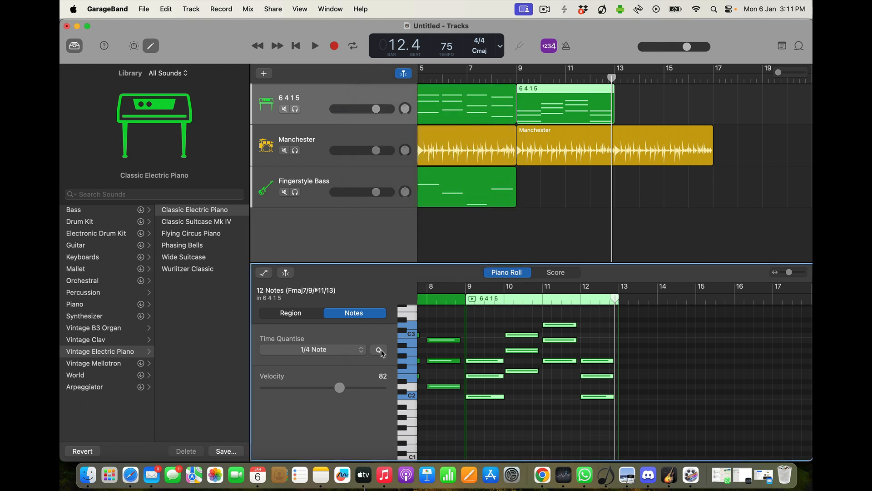
left_click(533, 239)
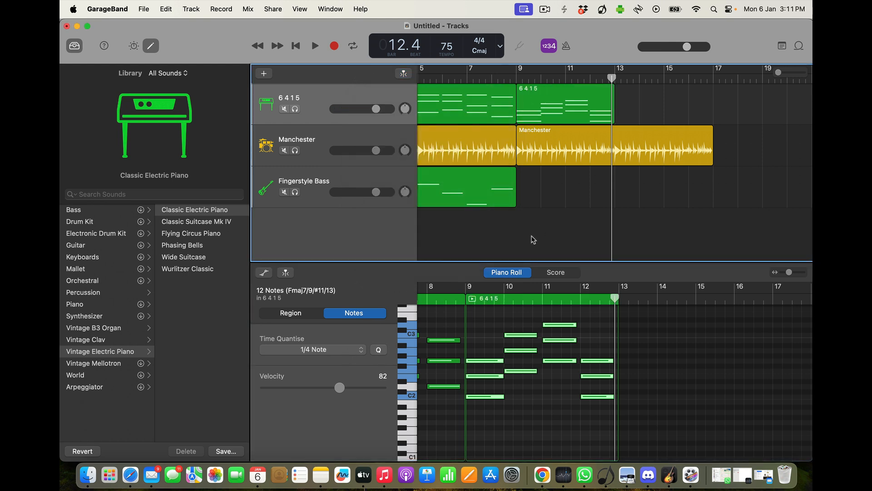
Move the Fingerstyle Bass track above the drum track and copy the new piano region onto it at bar 9
left_click(566, 98)
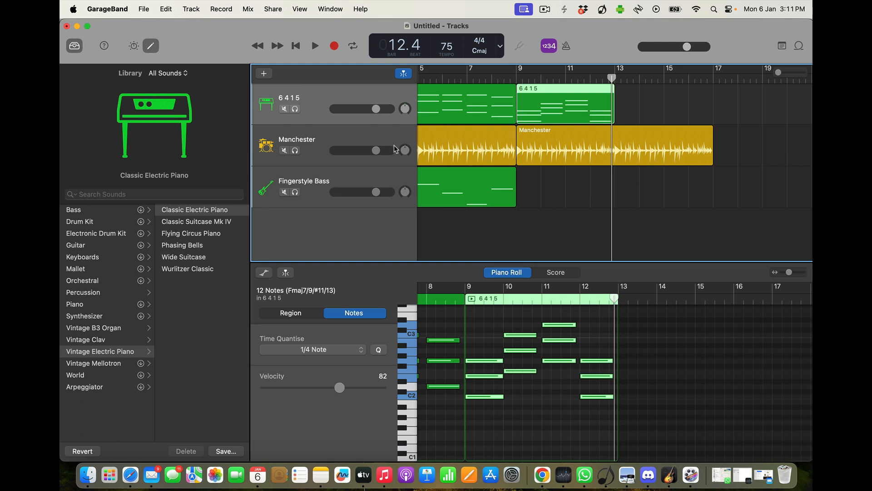
left_click_drag(386, 179, 384, 145)
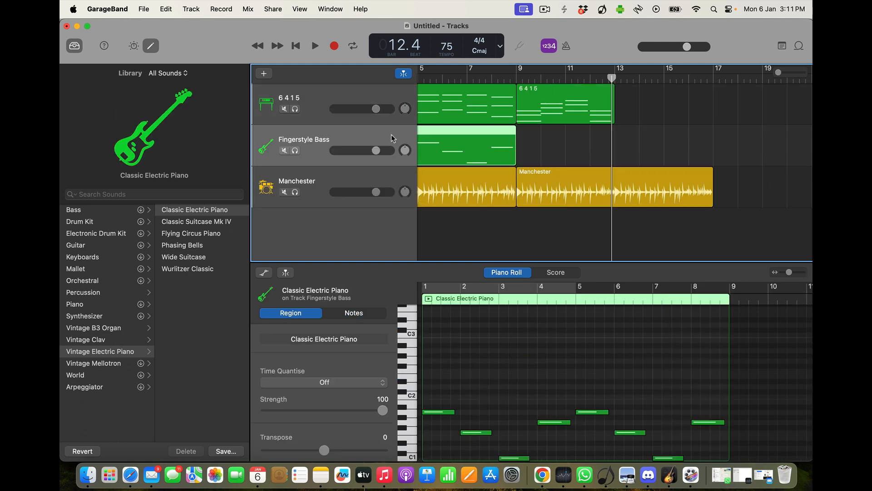
left_click_drag(614, 77, 517, 77)
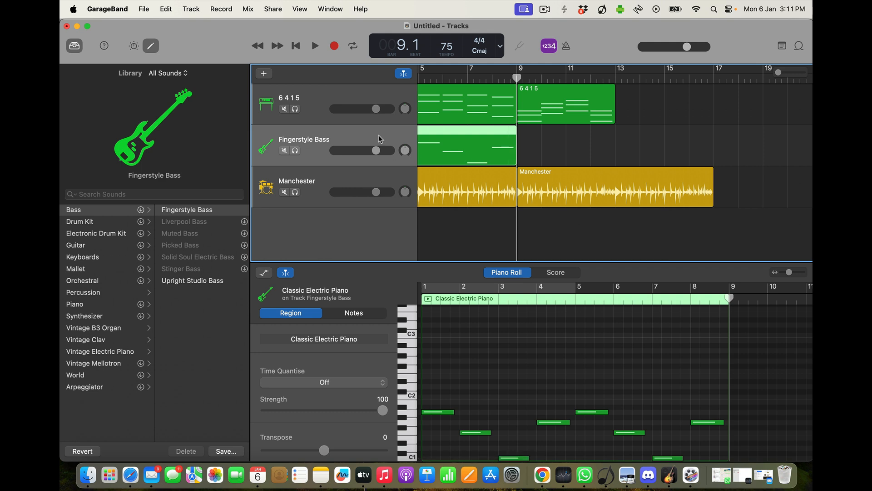
key("super+v")
left_click(480, 327)
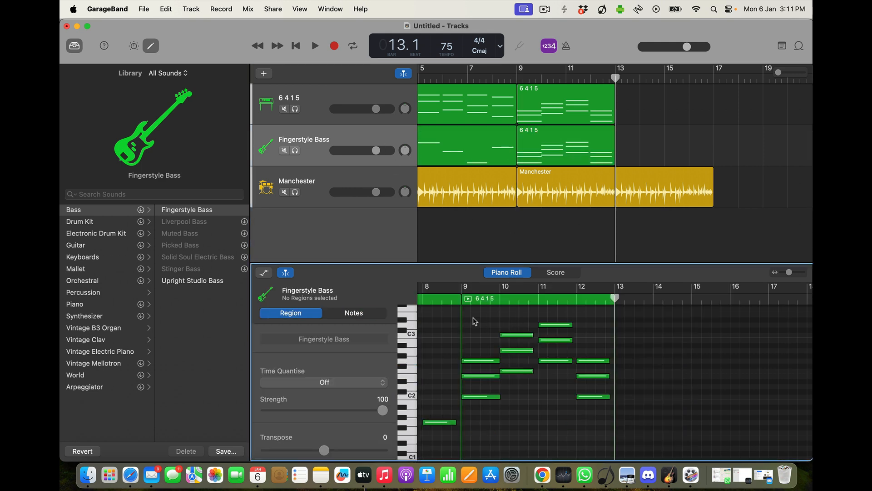
Delete the upper notes of the first three chords in the copied bass region, keeping only the root notes
left_click_drag(473, 318, 584, 346)
key("Delete")
left_click_drag(480, 344, 527, 364)
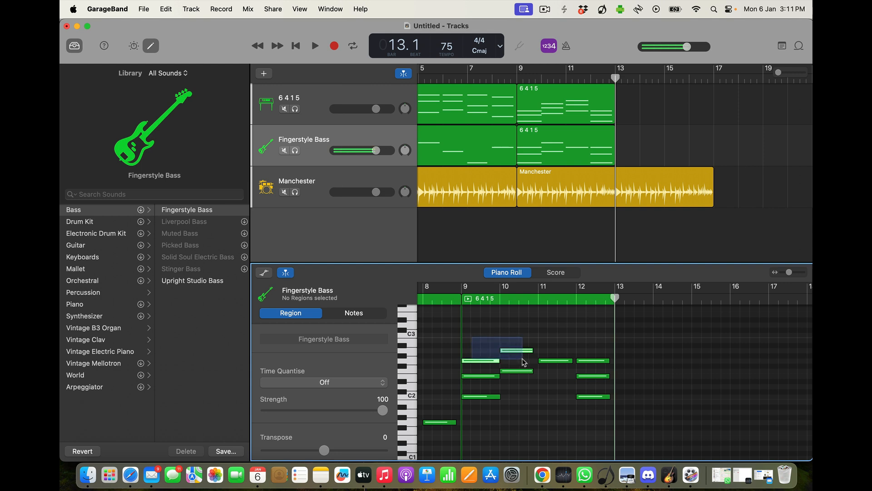
key("Delete")
left_click(481, 376)
key("Delete")
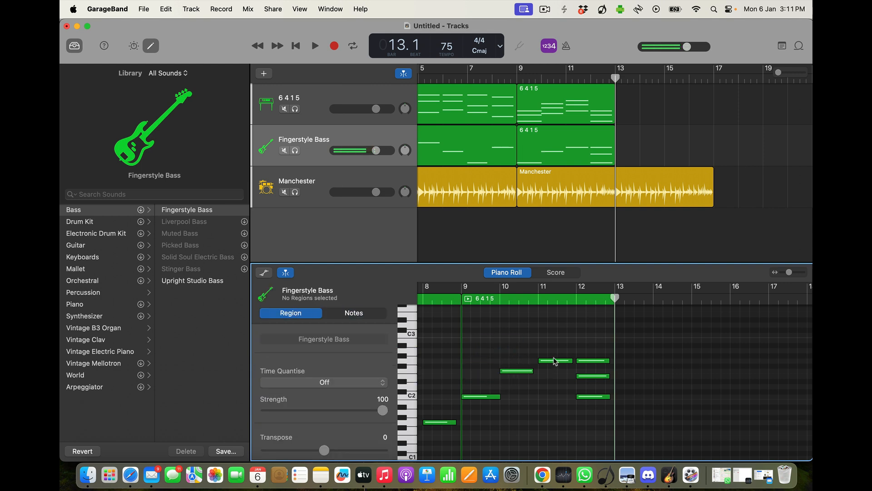
left_click(597, 361)
key("Delete")
left_click(595, 376)
key("Delete")
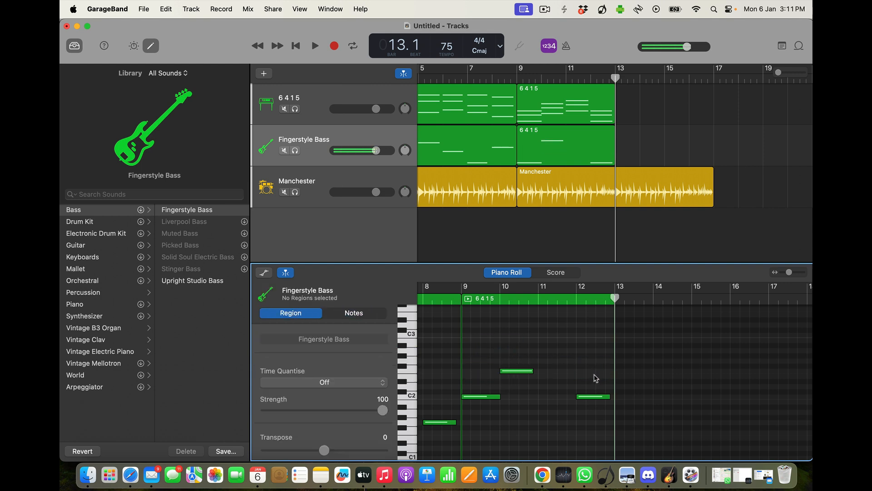
key("super+z")
key("super+z")
key("super+z")
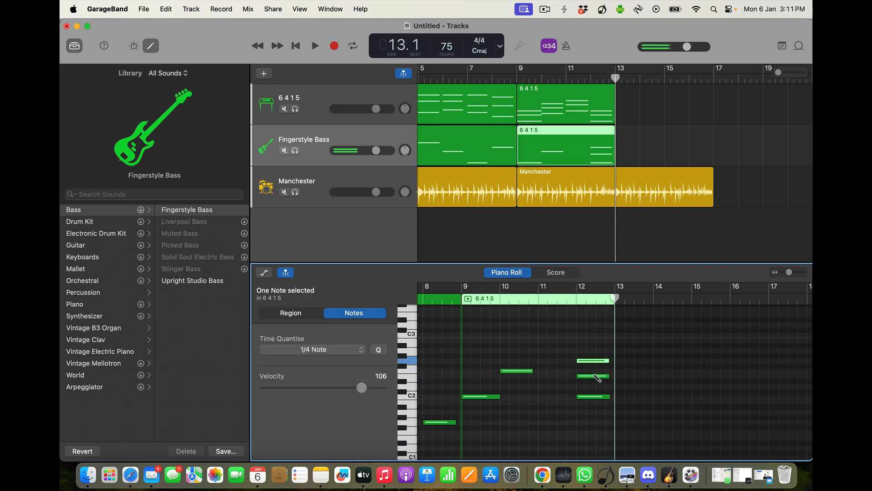
Delete the two upper notes of the bar 12 chord in the bass region, keeping its C2 root
left_click_drag(587, 341, 604, 387)
left_click(603, 387)
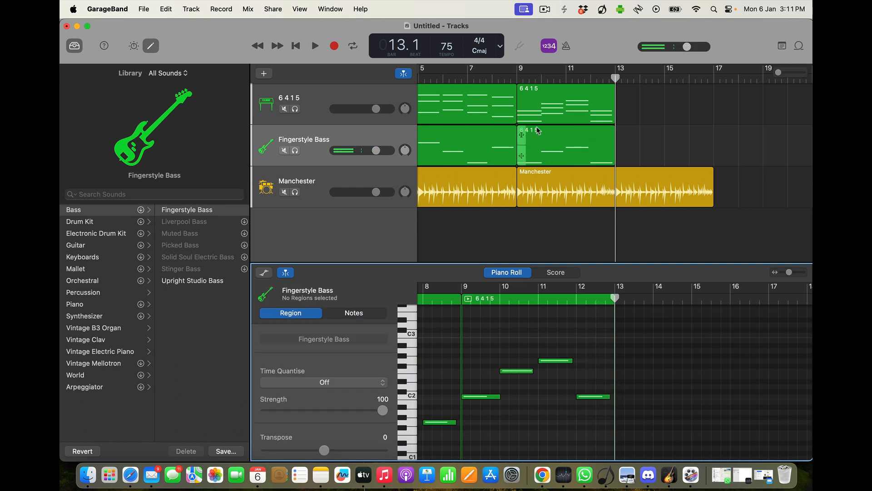
Invert the new piano chords by raising the C2 notes in bars 9 and 12 one octave and lowering bar 11's top note one octave
left_click(542, 106)
left_click(507, 416)
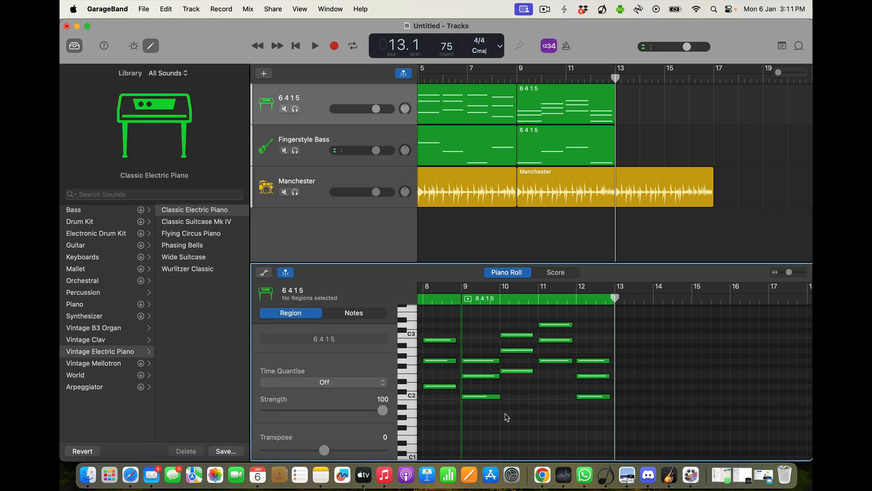
left_click(489, 397)
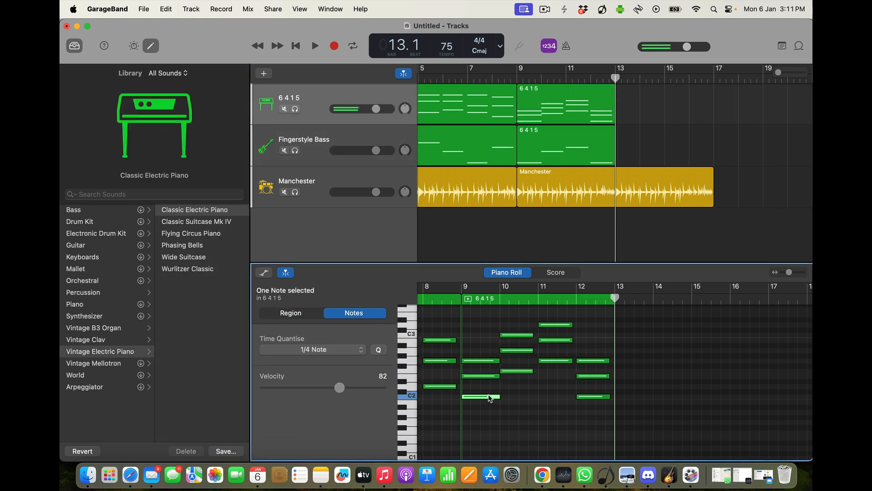
key("shift+alt+Up")
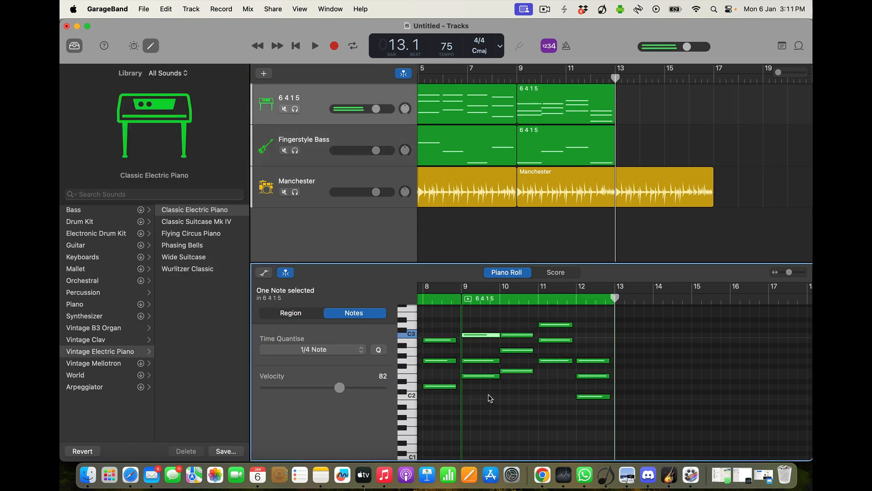
left_click(591, 397)
key("shift+alt+Up")
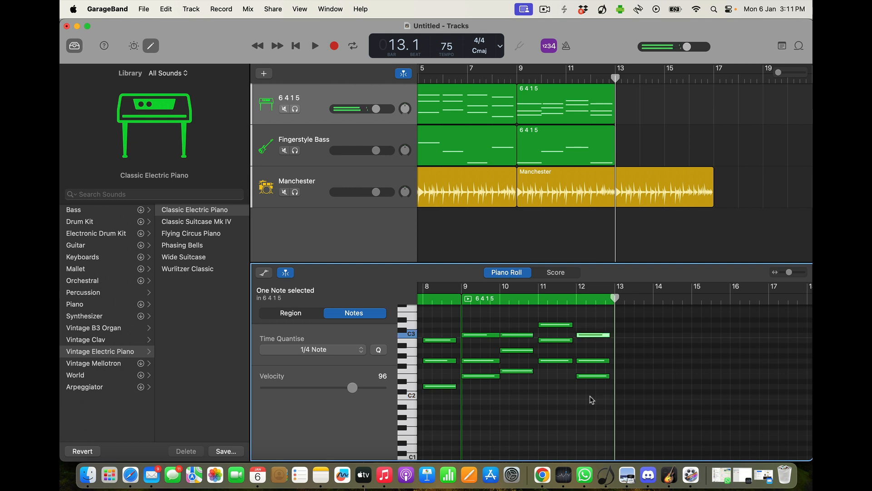
left_click(561, 325)
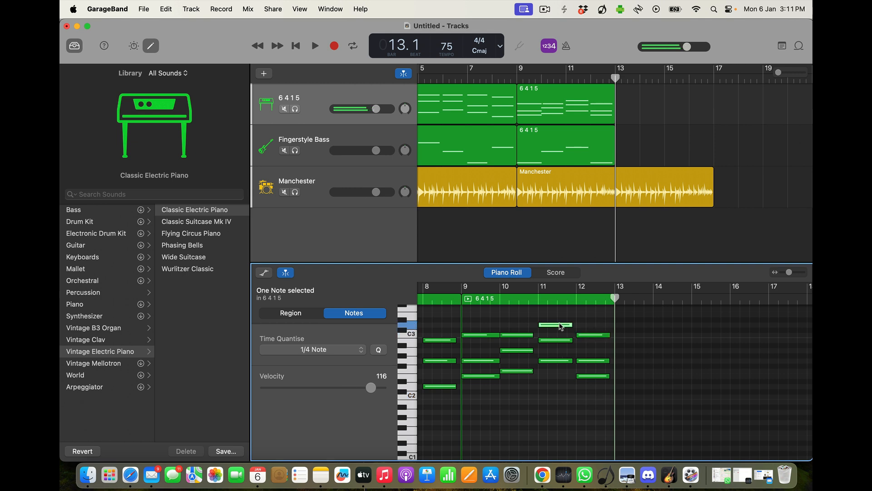
key("shift+alt+Down")
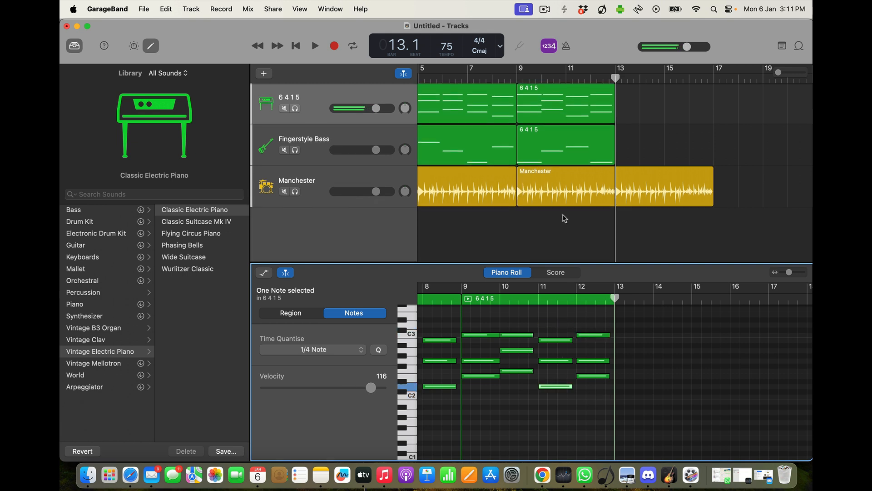
Duplicate the inverted four-bar piano region at bar 13
left_click(558, 93)
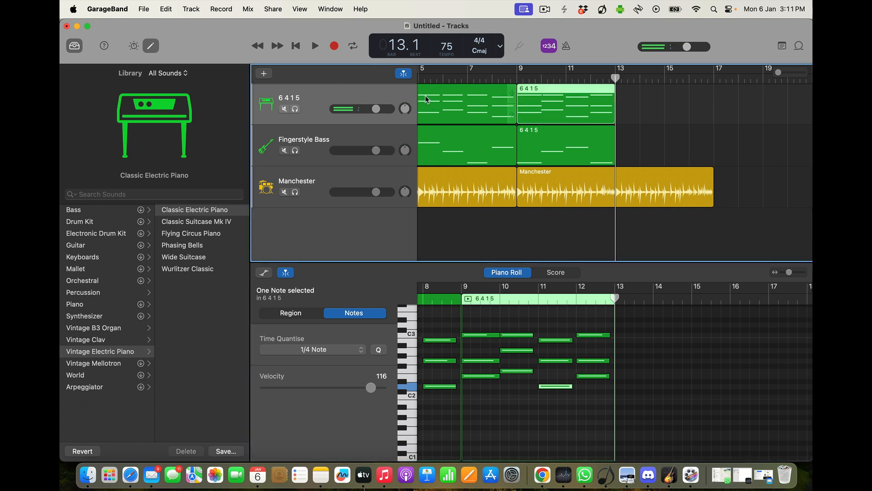
key("super+v")
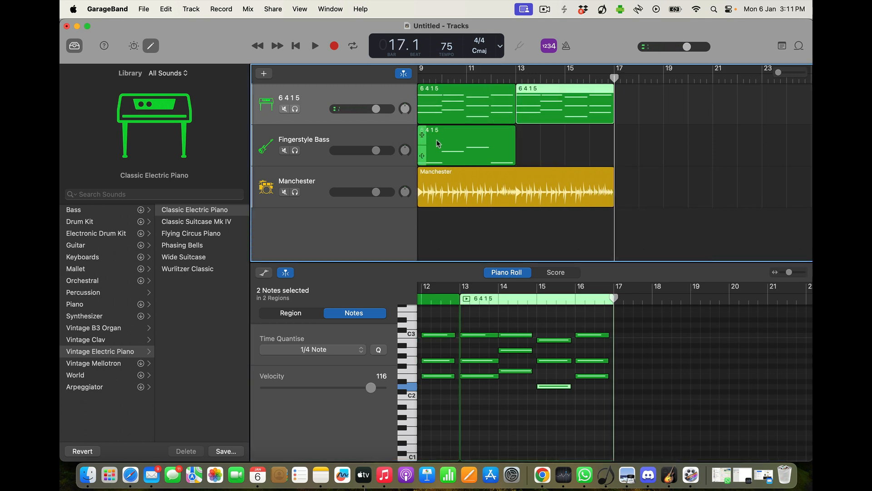
Undo the last duplication of the inverted four-bar piano region and paste the region again at bar 13
key("super+z")
scroll(533, 139, "left", 10)
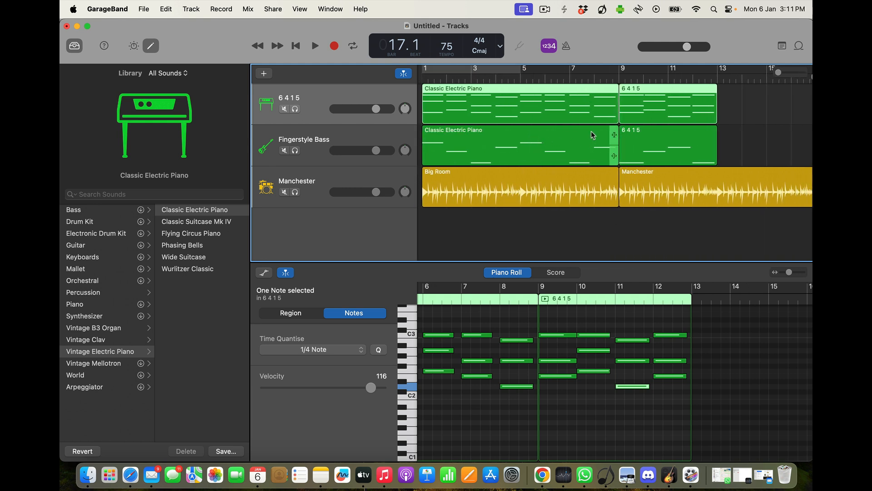
left_click(619, 77)
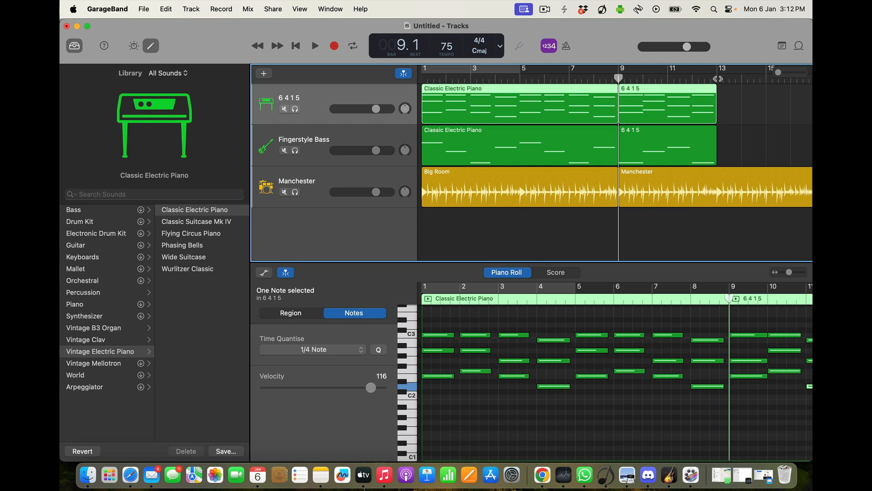
left_click(717, 78)
key("super+v")
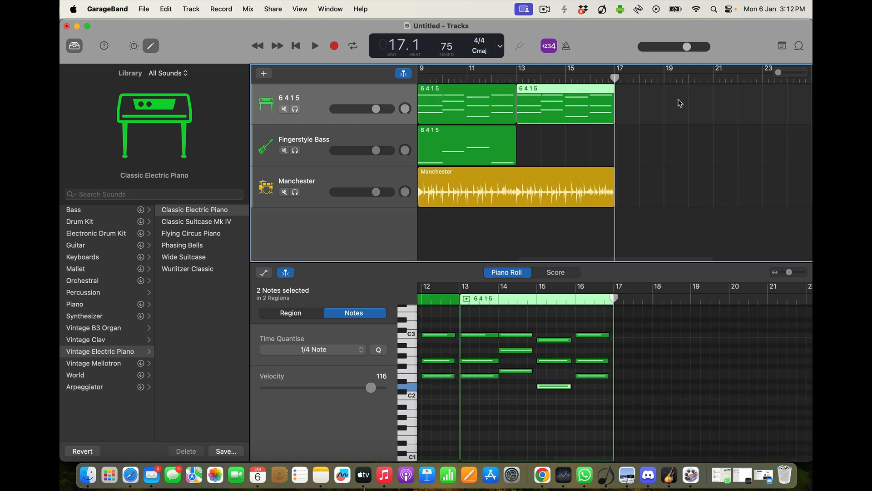
Duplicate the four-bar root-note bass region from bar 9 at bar 13 and clear the region selection
left_click(483, 142)
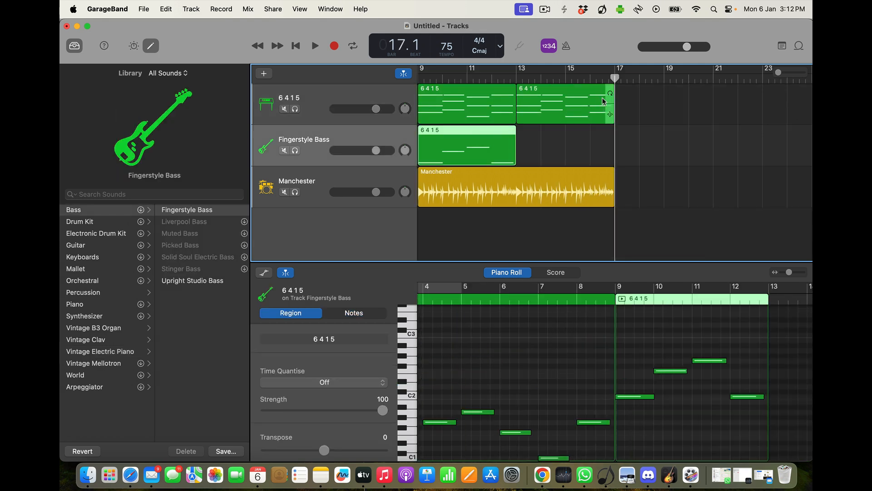
left_click_drag(614, 77, 516, 76)
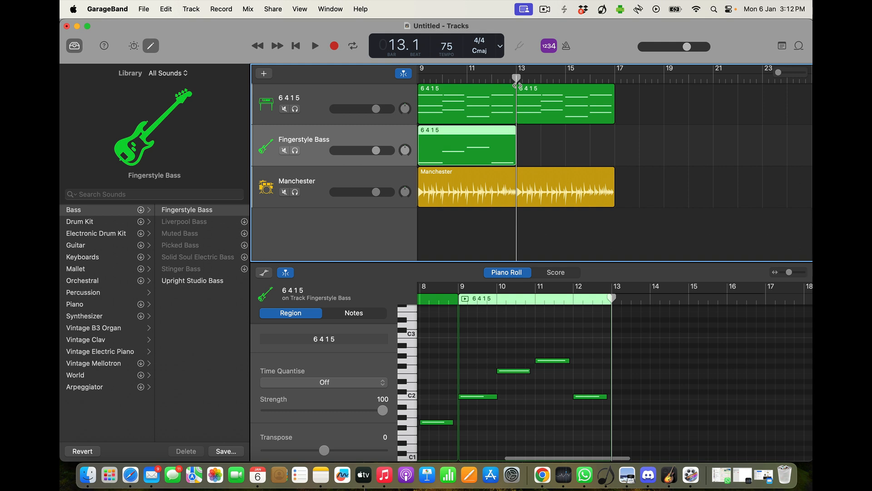
key("super+v")
left_click(509, 232)
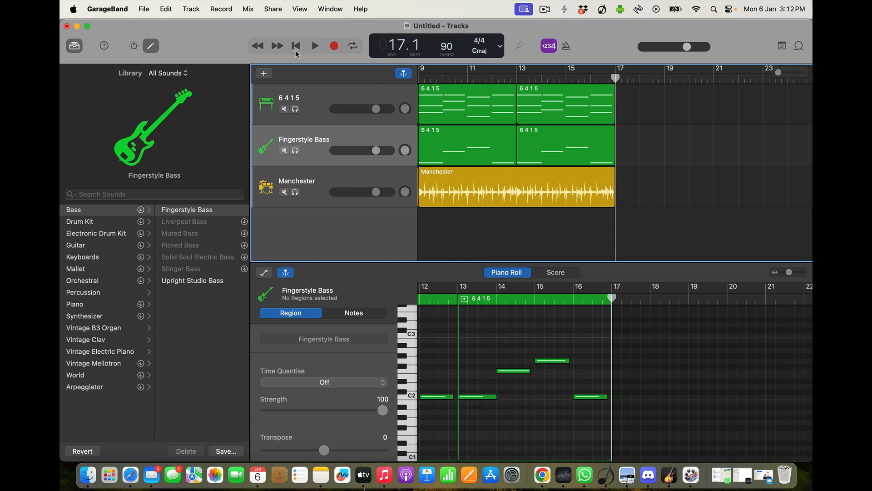
Play the arrangement from bar 1 and hide the library and the editor so that only the tracks area shows
left_click(296, 46)
key("space")
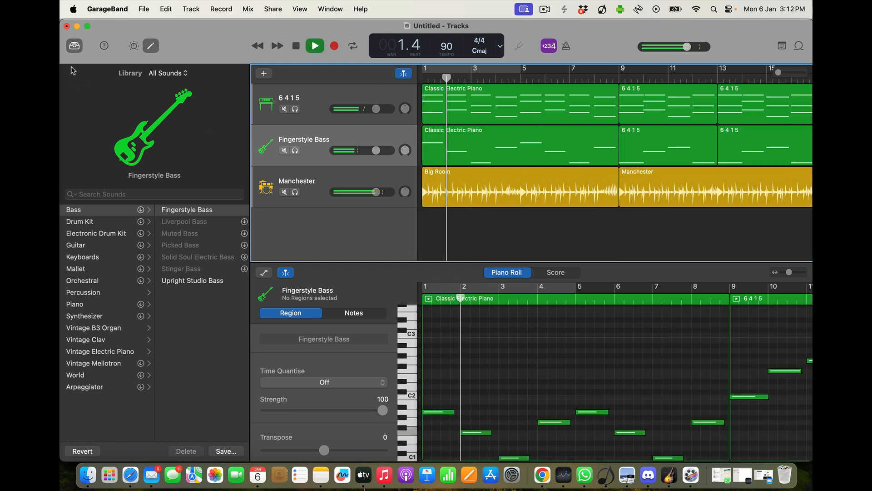
key("y")
key("e")
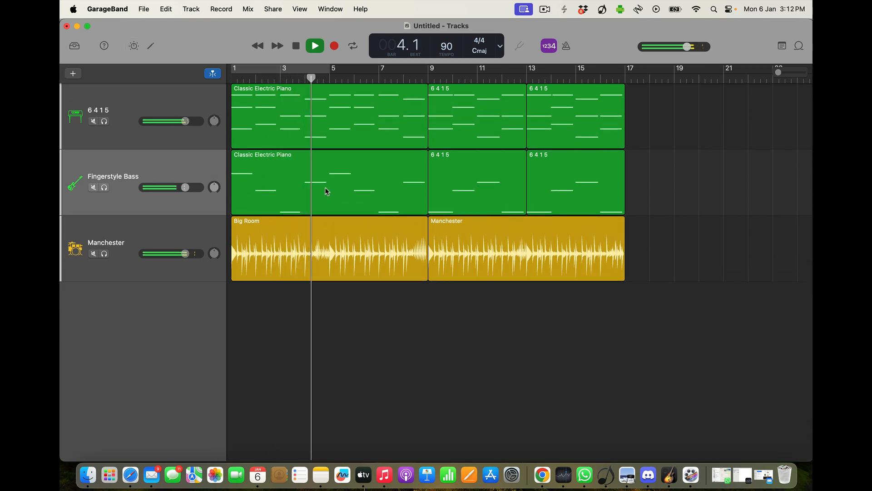
Assign the bright red track colour to the Fingerstyle Bass track, and stop playback once the last regions have finished
right_click(194, 171)
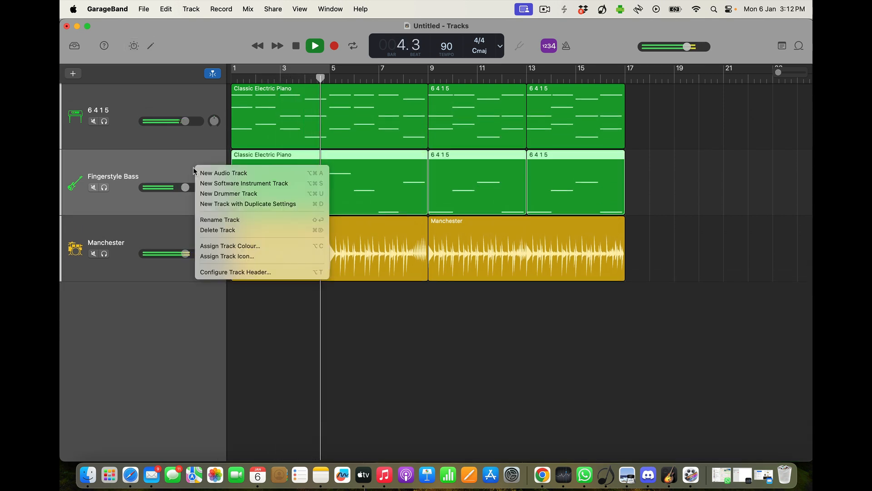
left_click(279, 246)
left_click(309, 285)
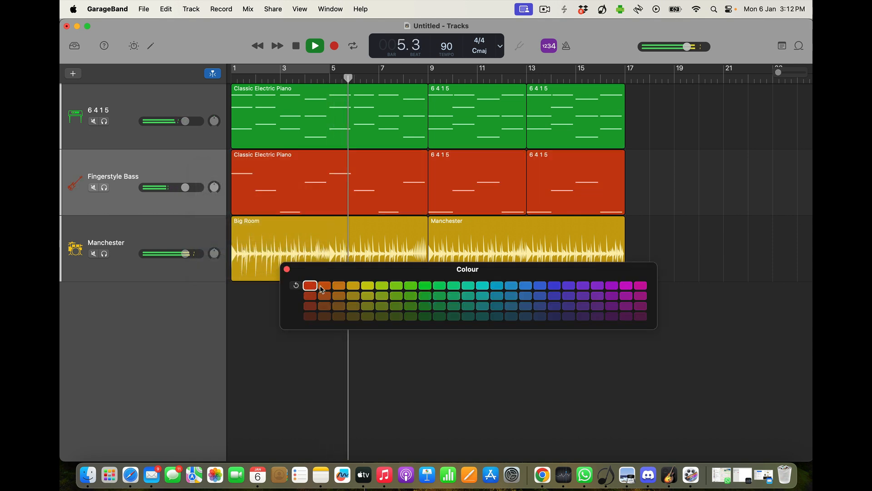
left_click(287, 270)
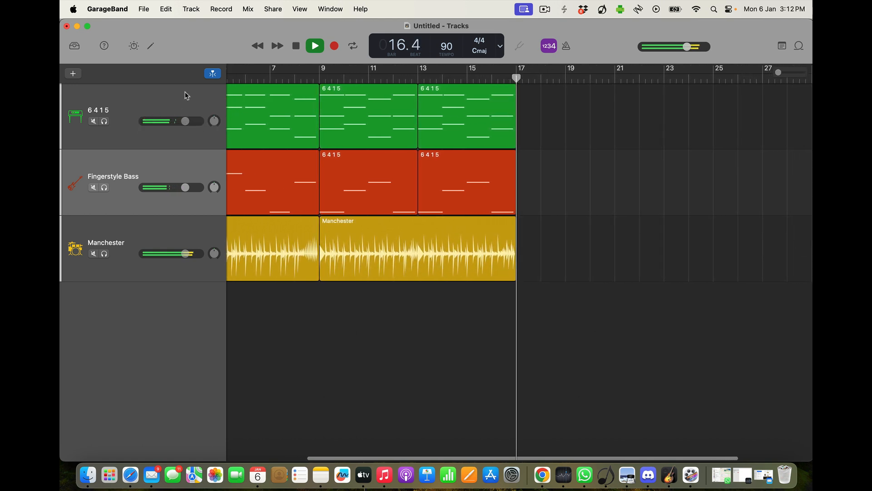
left_click(296, 47)
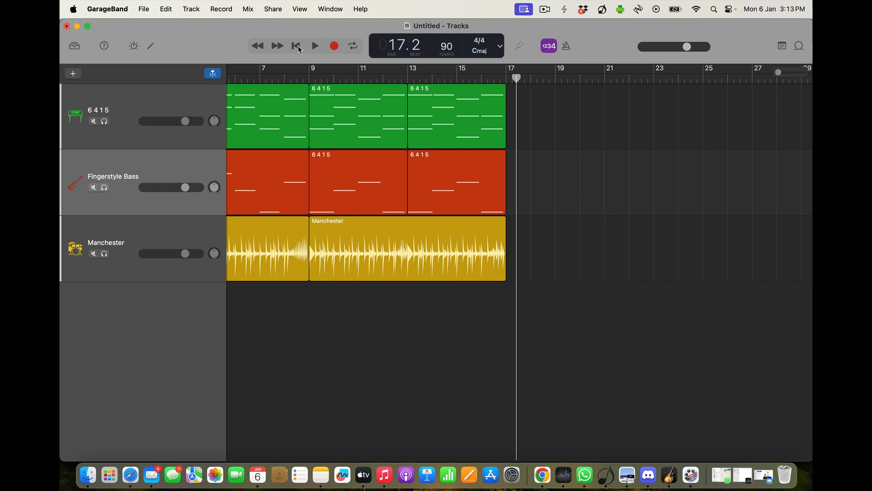
left_click(546, 9)
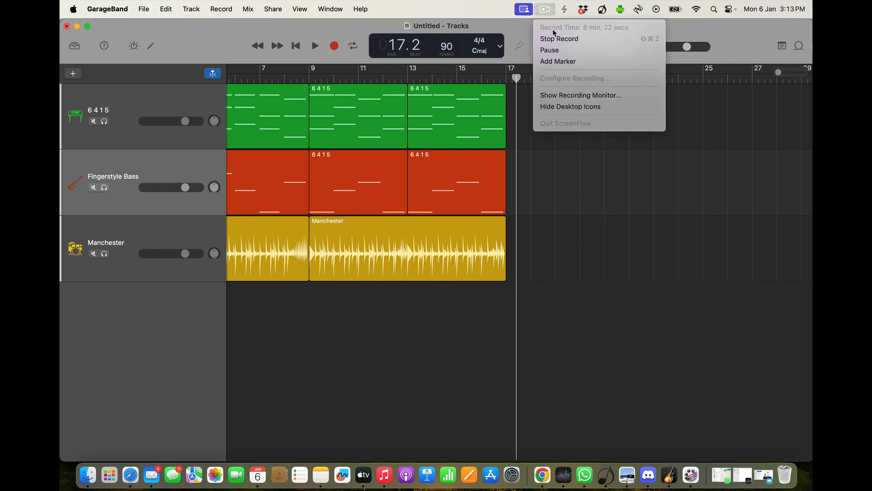